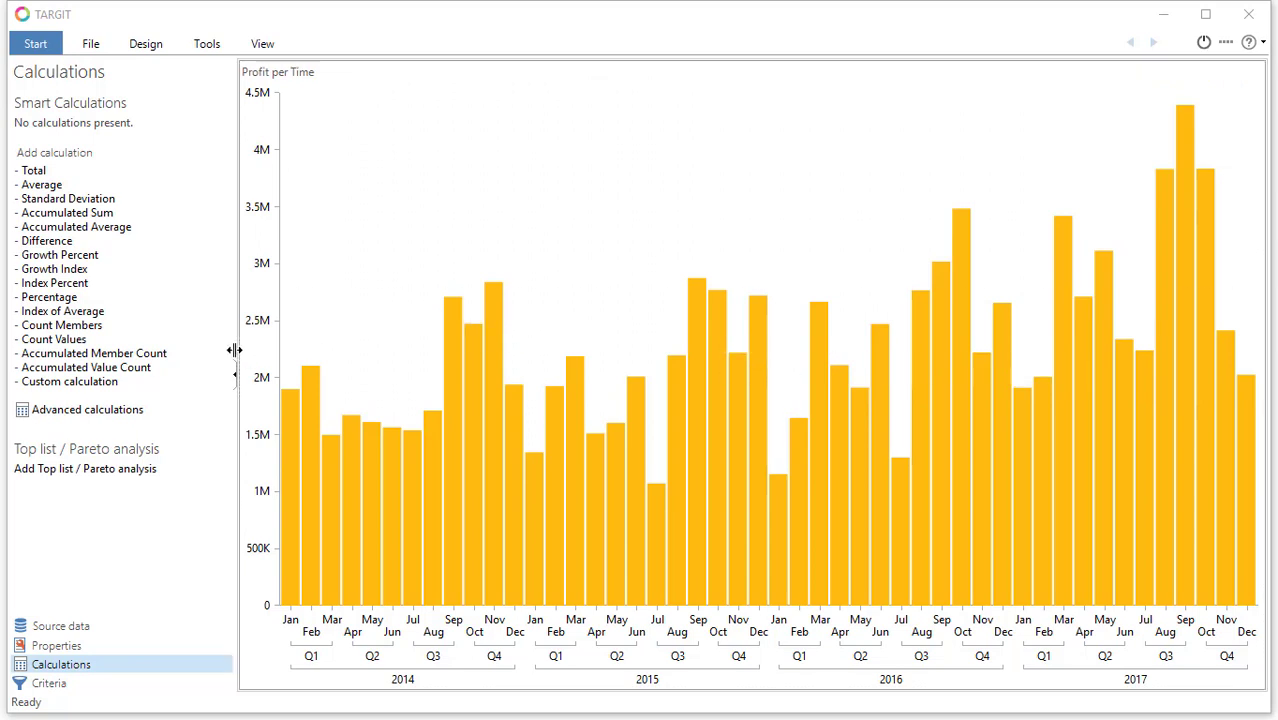
Start a custom calculation, show Profit per Time as a table, and add the calculation as a single row
{"action": "left_click", "coordinate": [87, 385]}
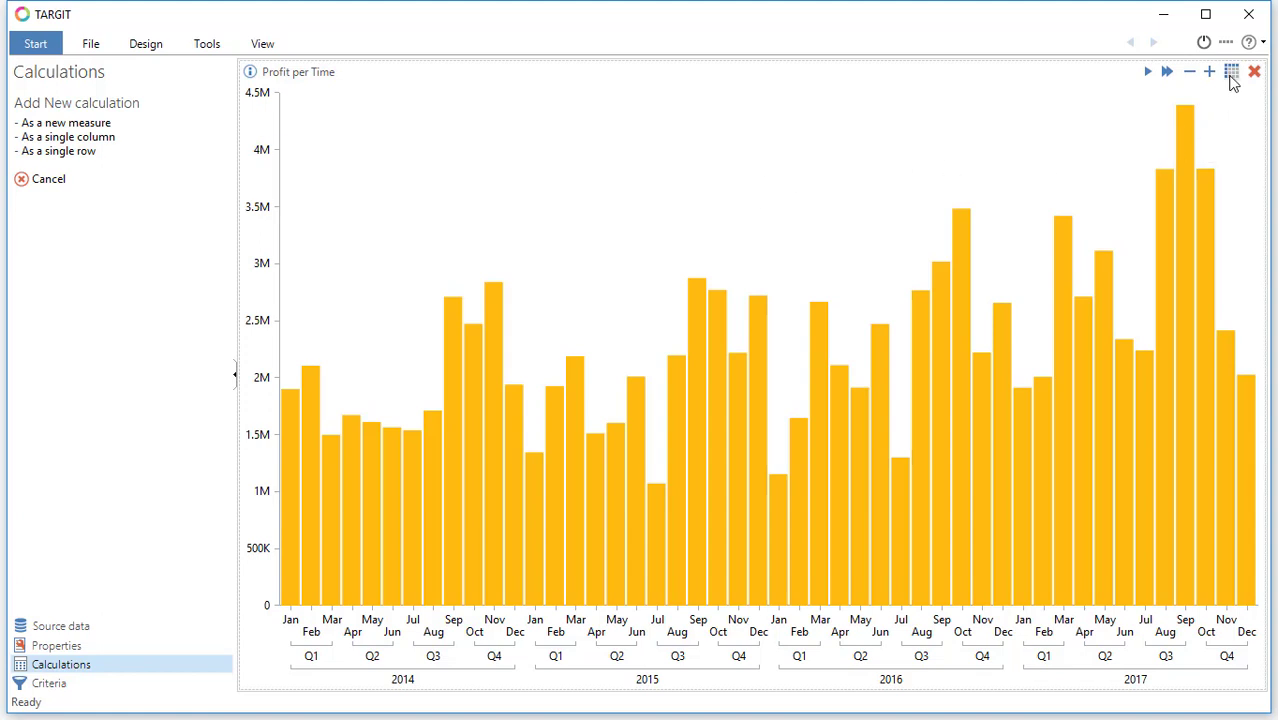
{"action": "left_click", "coordinate": [1231, 74]}
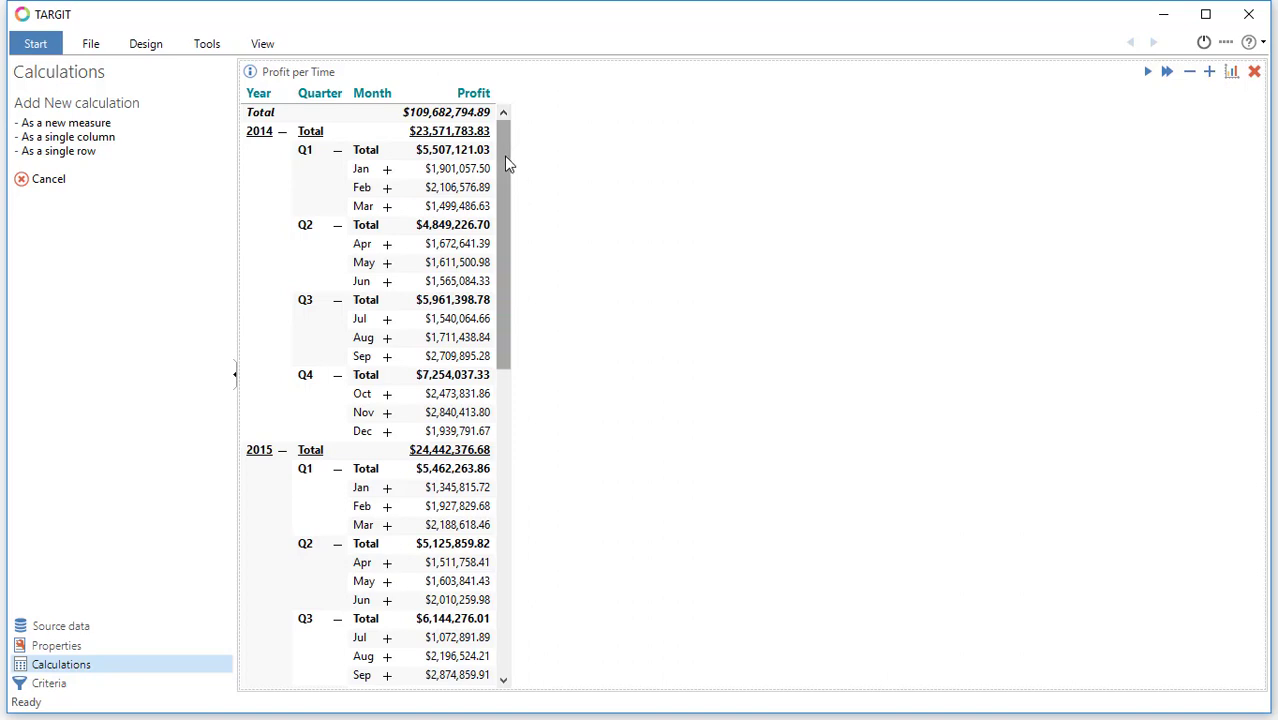
{"action": "left_click_drag", "start_coordinate": [506, 163], "coordinate": [501, 104]}
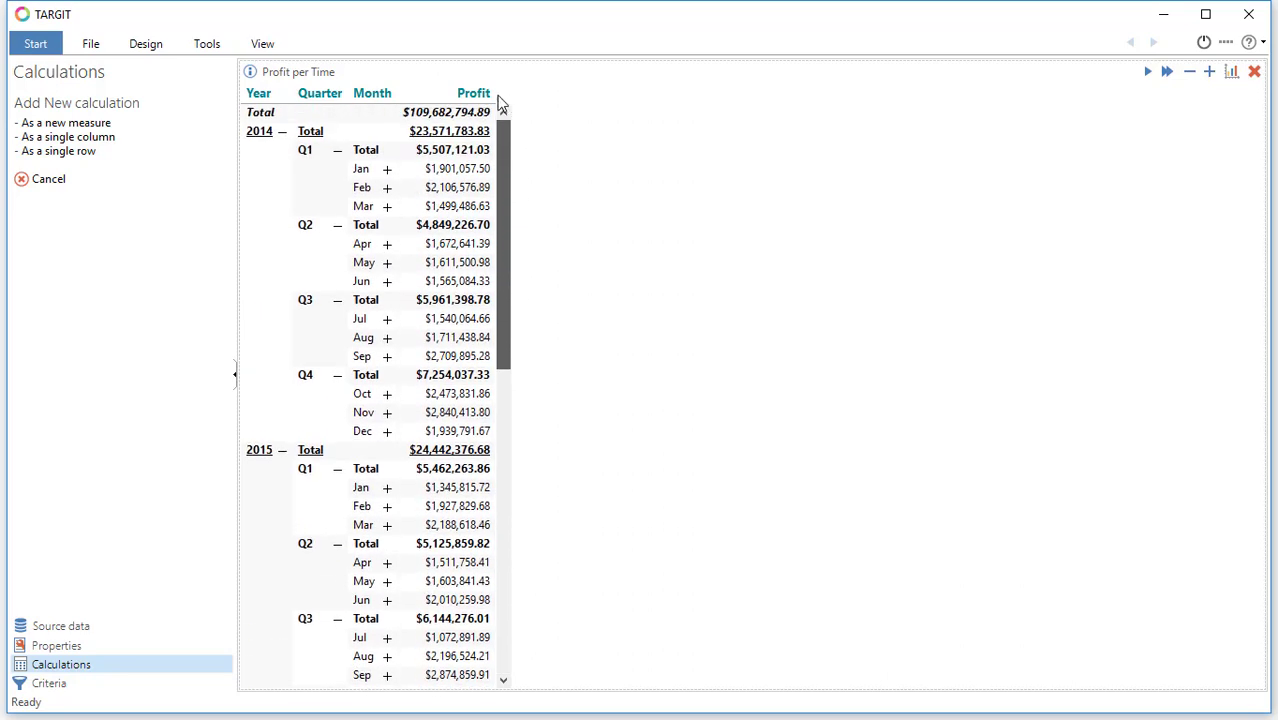
{"action": "left_click", "coordinate": [55, 155]}
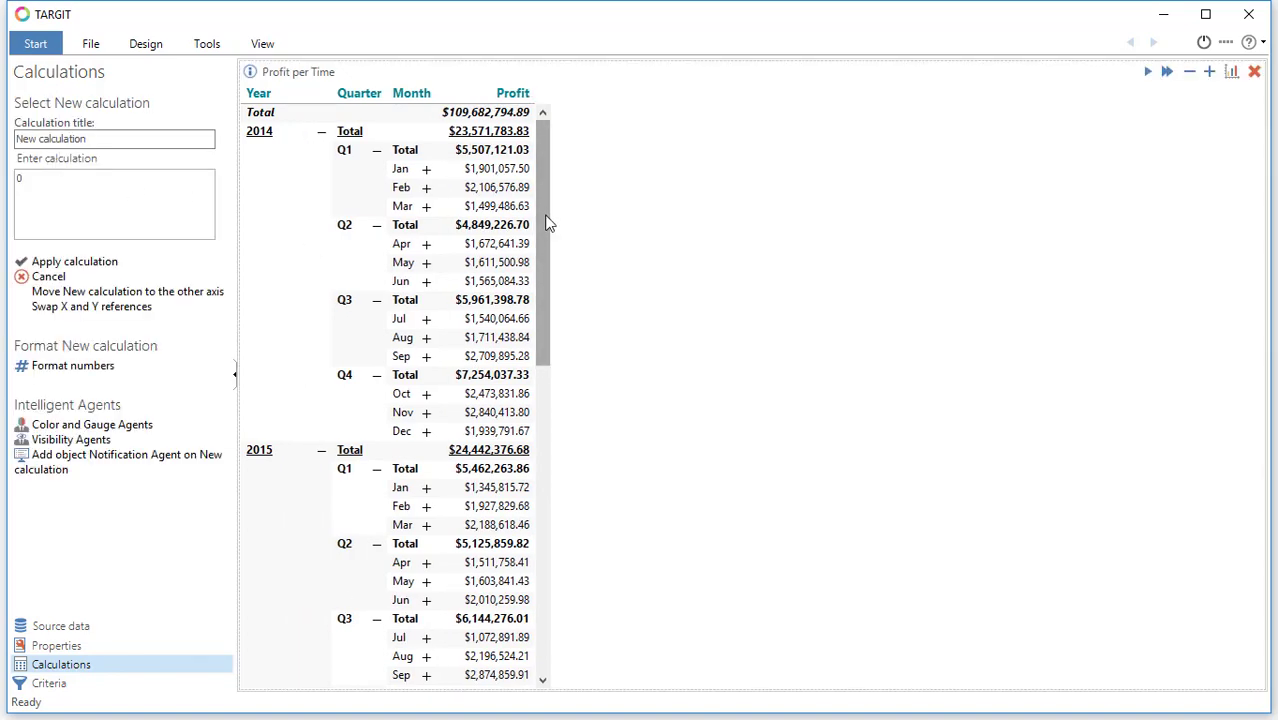
{"action": "left_click_drag", "start_coordinate": [548, 222], "coordinate": [547, 593]}
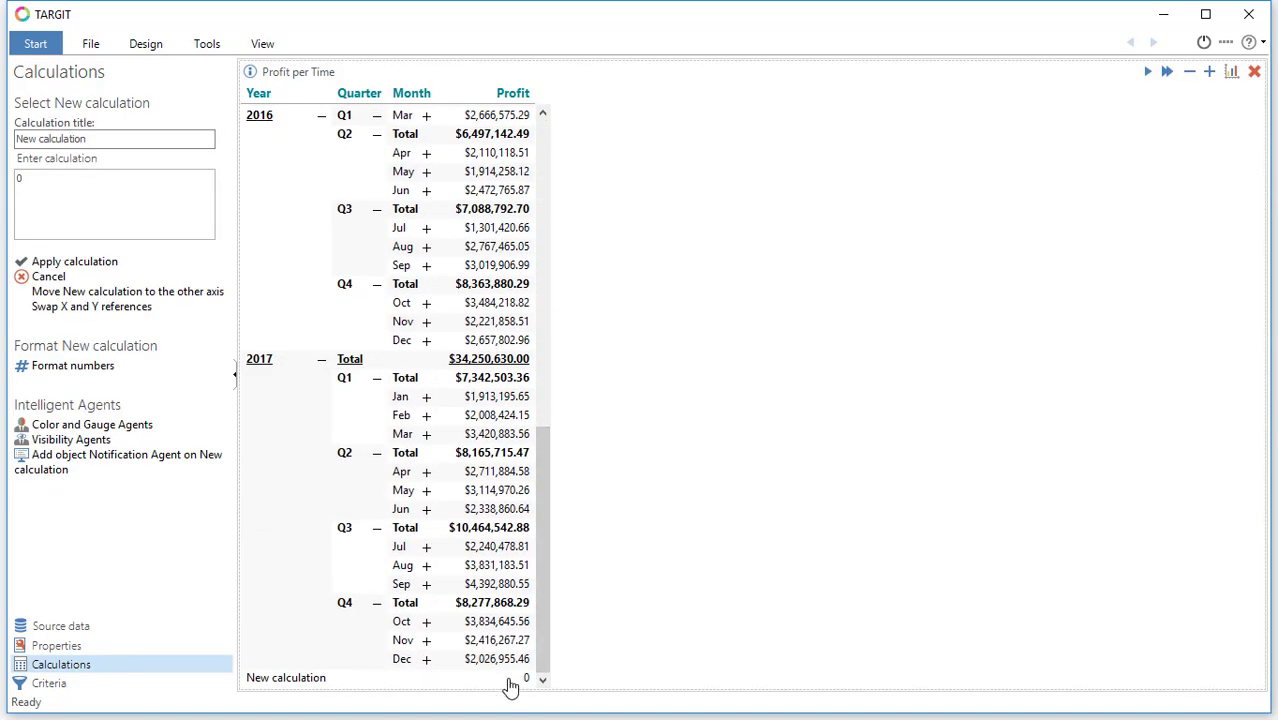
Title the new row calculation Average and apply the formula avg(0, d1:d-1, m1)
{"action": "left_click", "coordinate": [122, 138]}
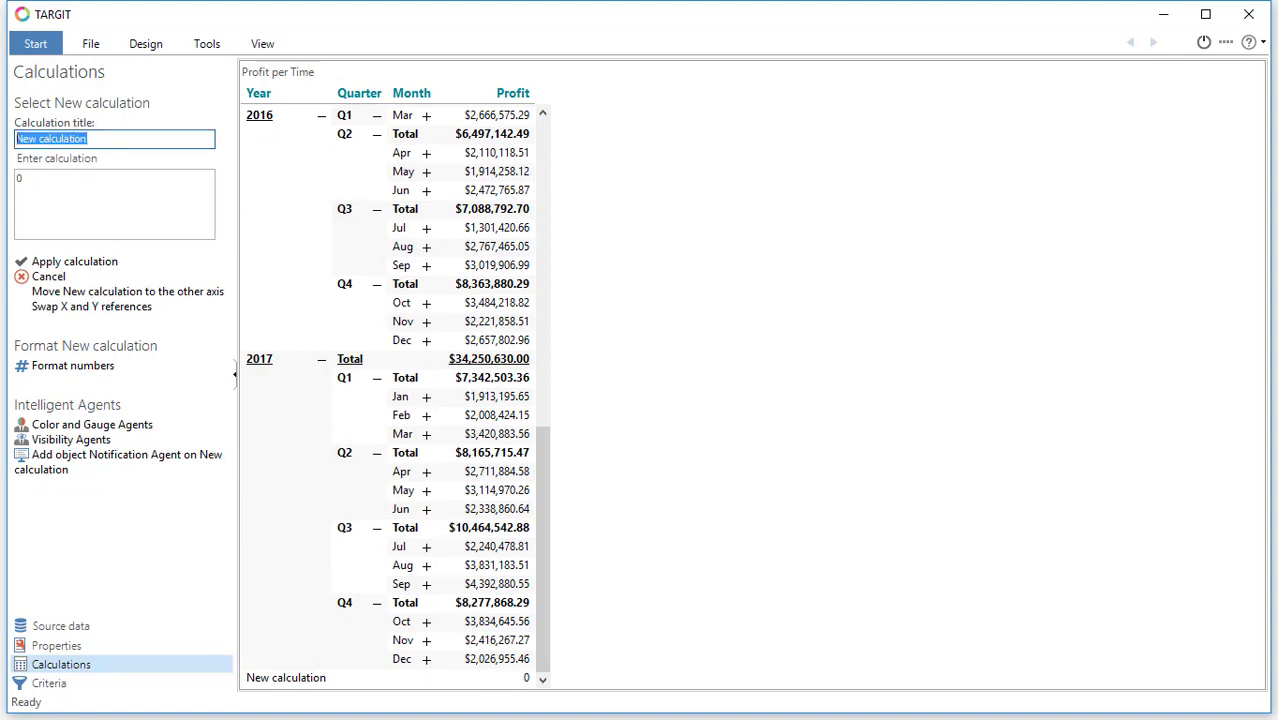
{"action": "type", "text": "Average"}
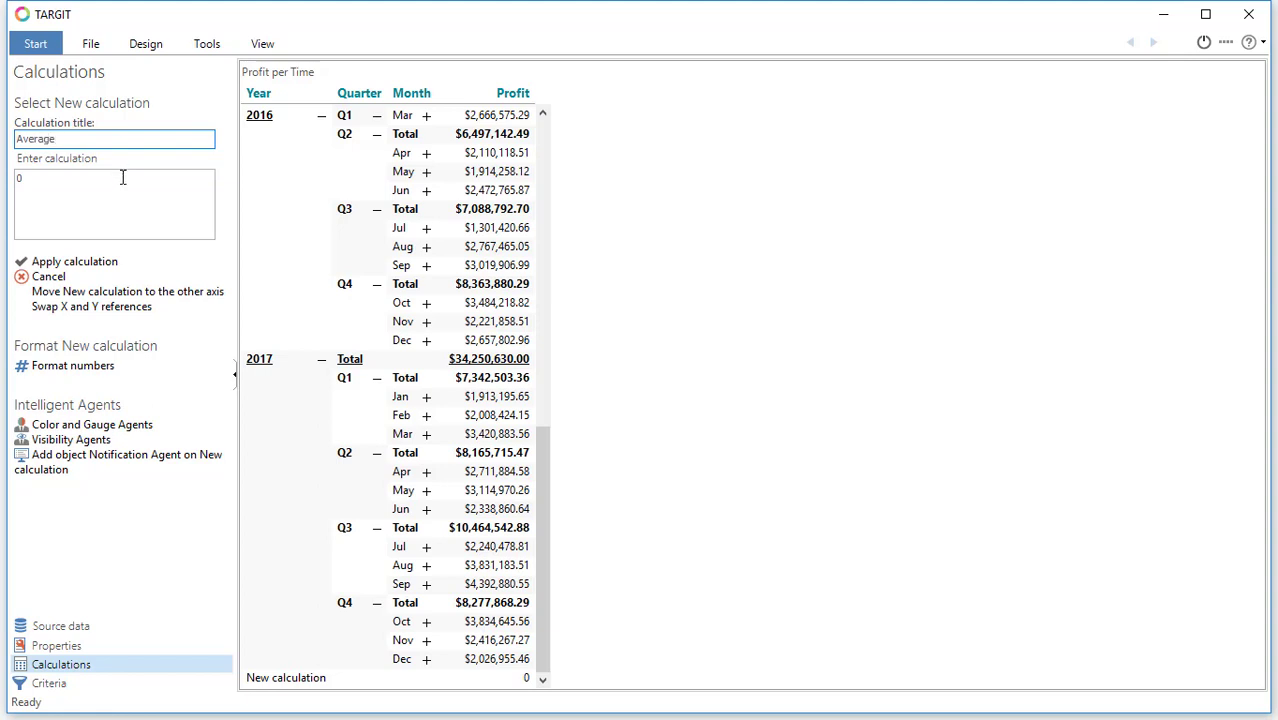
{"action": "left_click", "coordinate": [122, 177]}
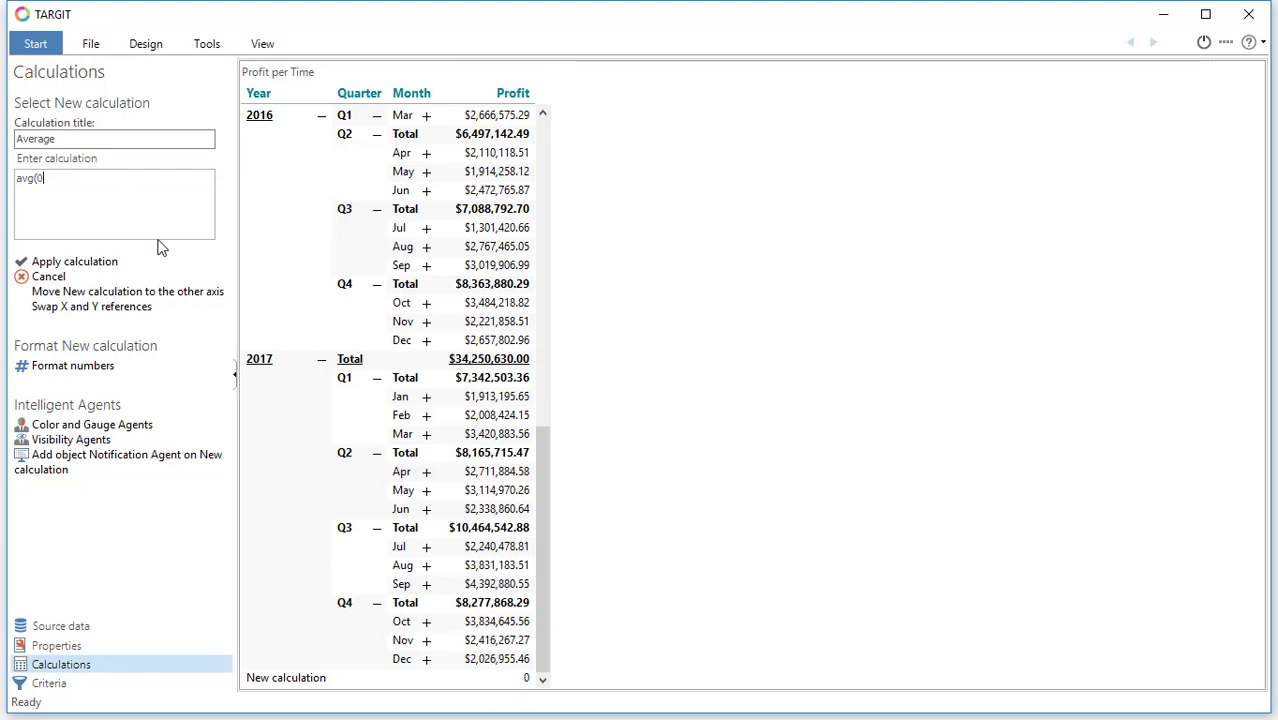
{"action": "type", "text": ", d1:d-1, m1"}
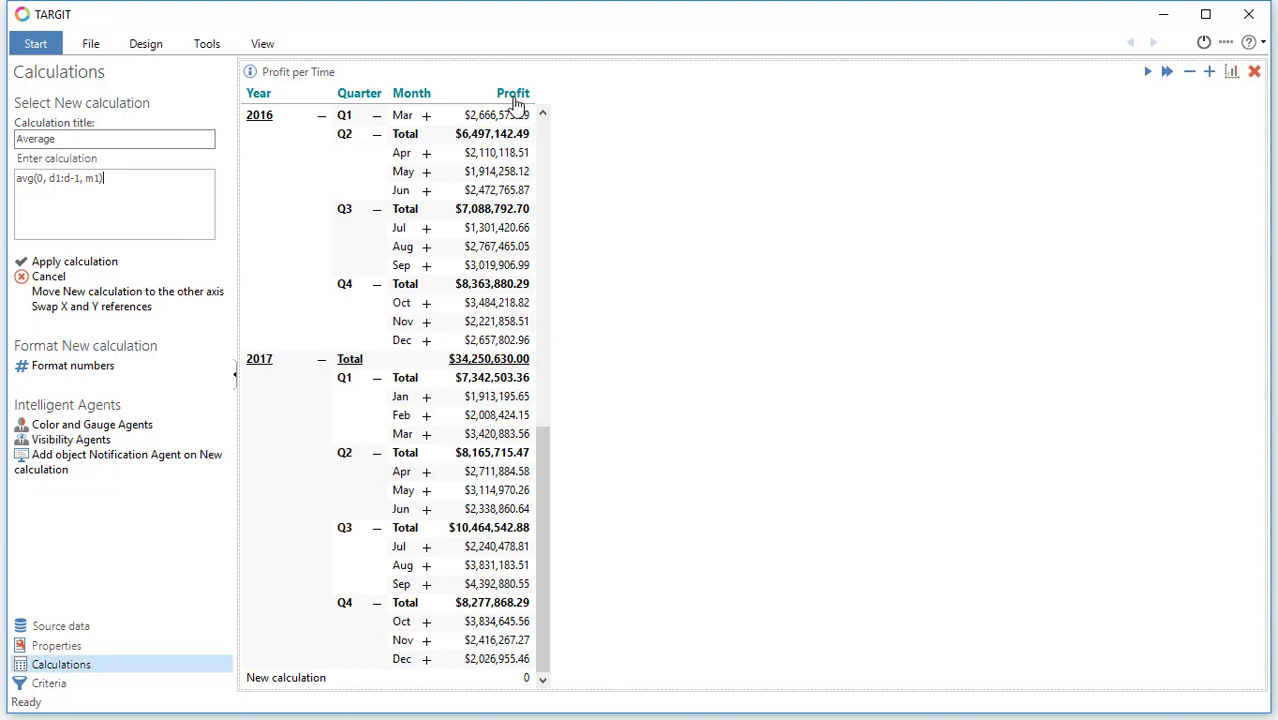
{"action": "left_click", "coordinate": [88, 264]}
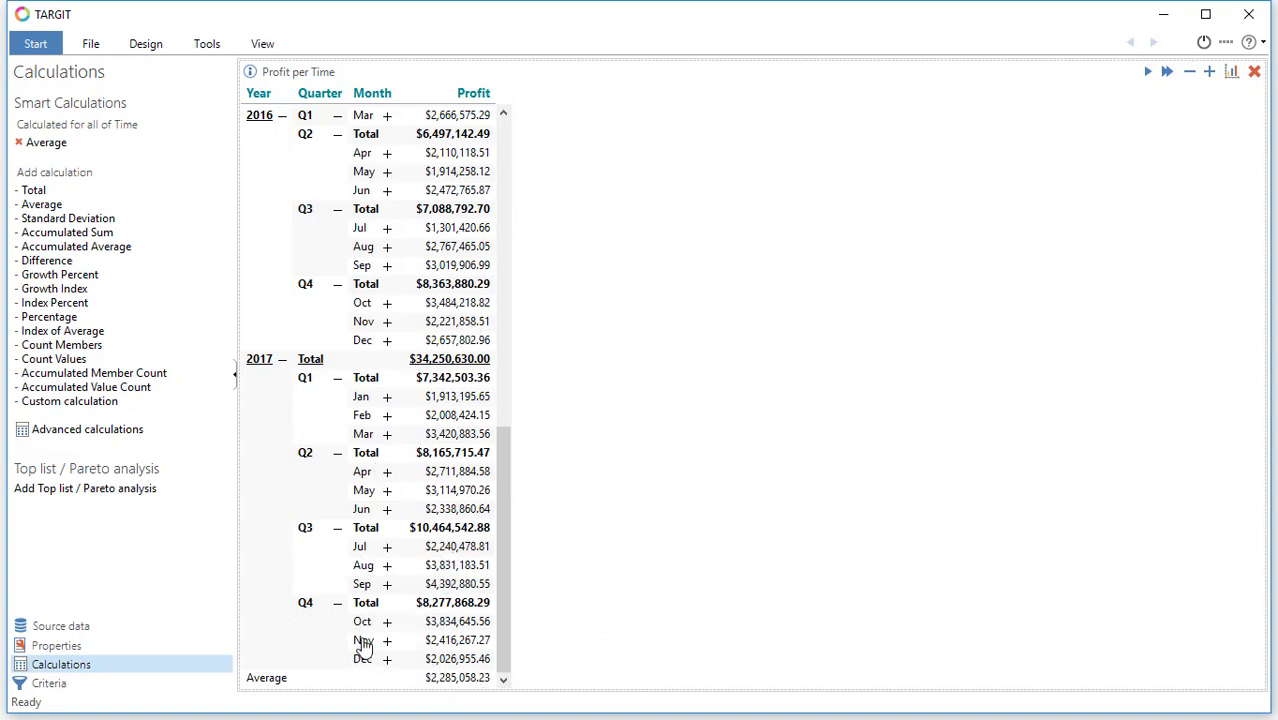
Change the Average row's formula to avg(0, all, m1) and apply it
{"action": "left_click", "coordinate": [52, 144]}
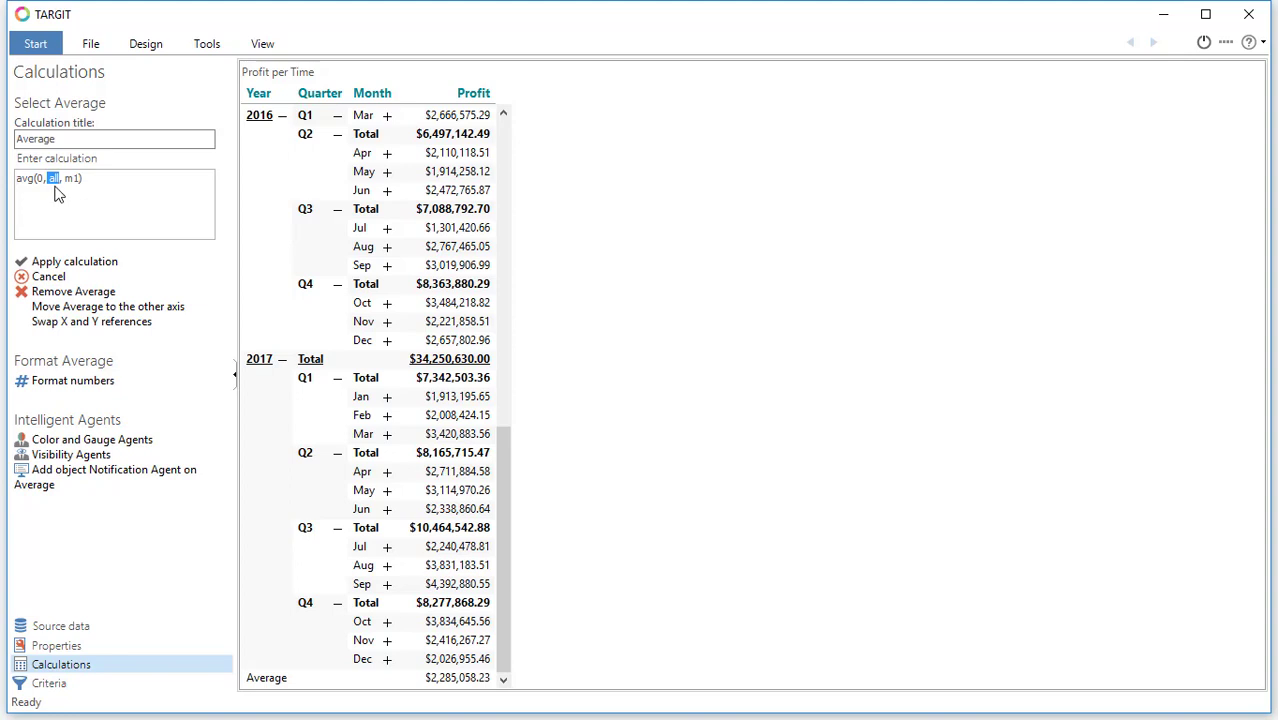
{"action": "left_click", "coordinate": [84, 262]}
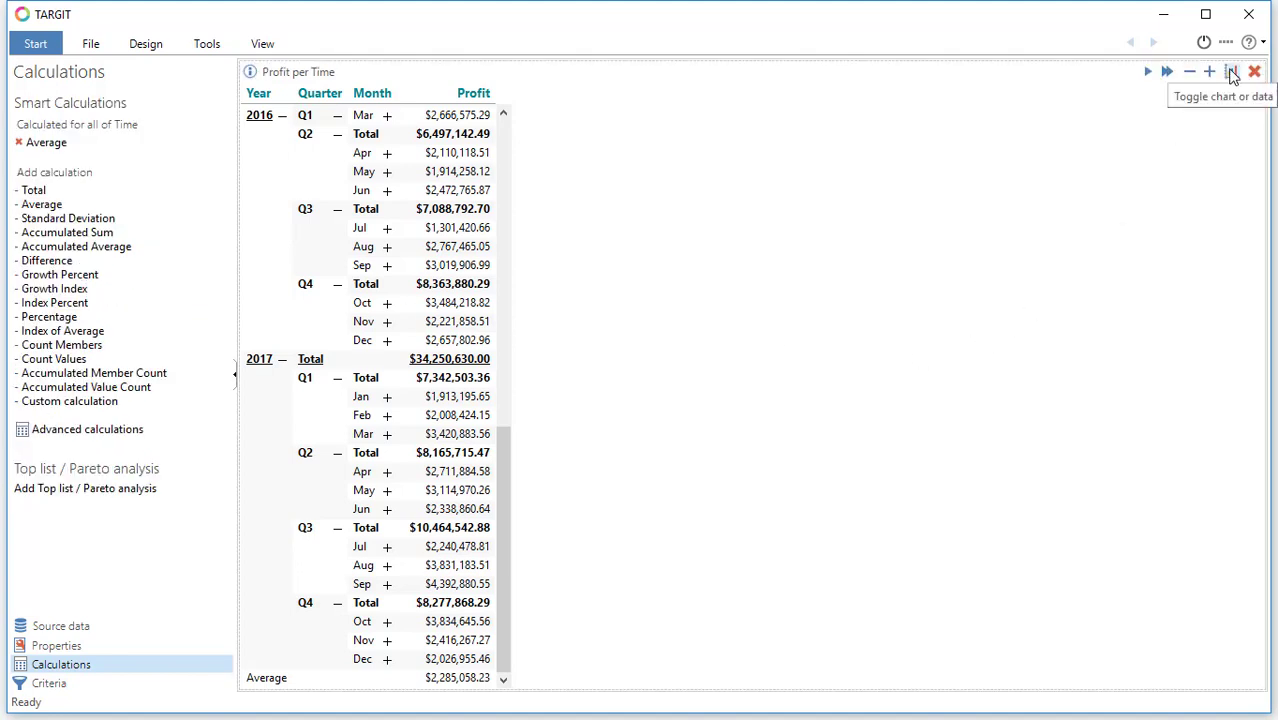
Check the Average row in the chart view, return to the table, and remove the Average calculation
{"action": "left_click", "coordinate": [1232, 74]}
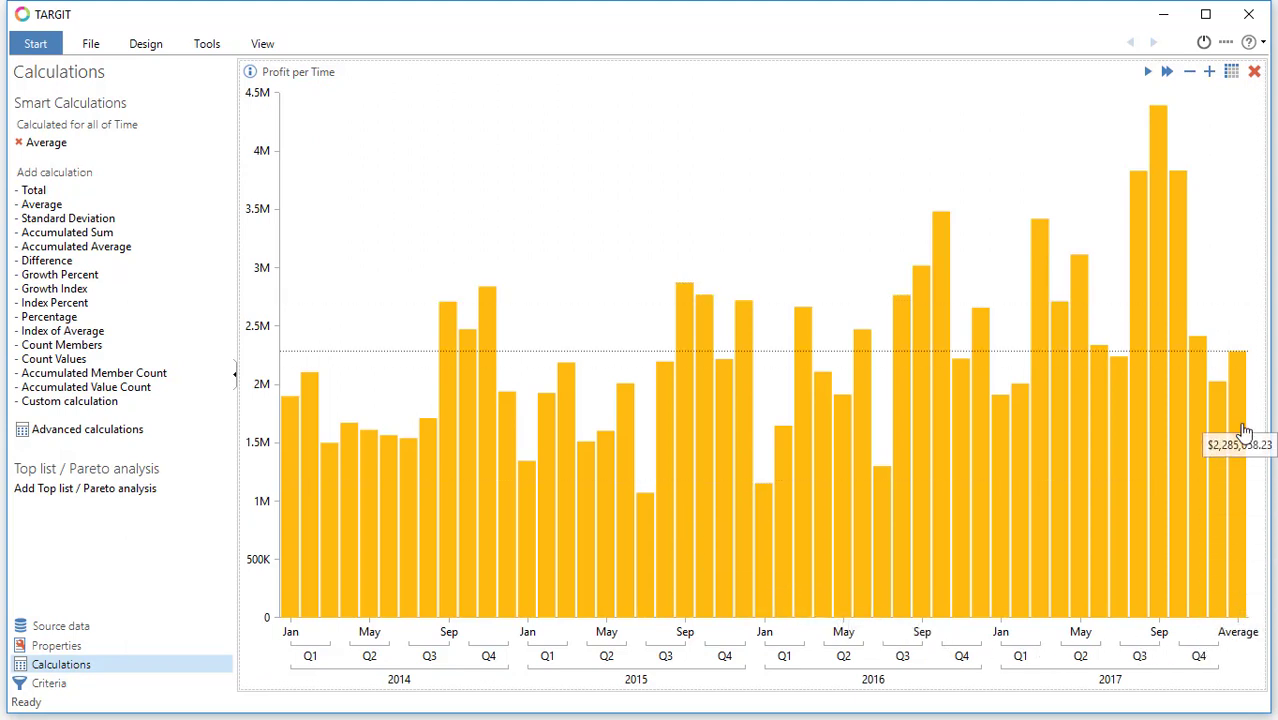
{"action": "mouse_move", "coordinate": [1244, 412]}
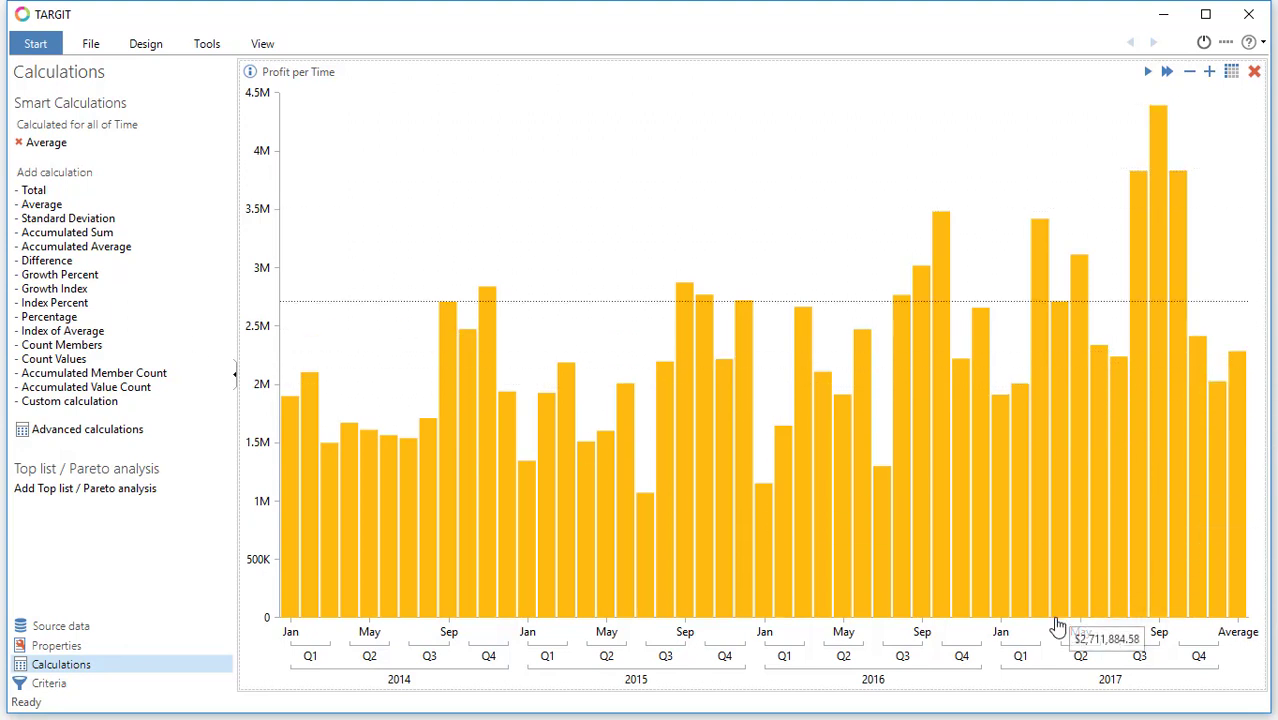
{"action": "left_click", "coordinate": [1231, 73]}
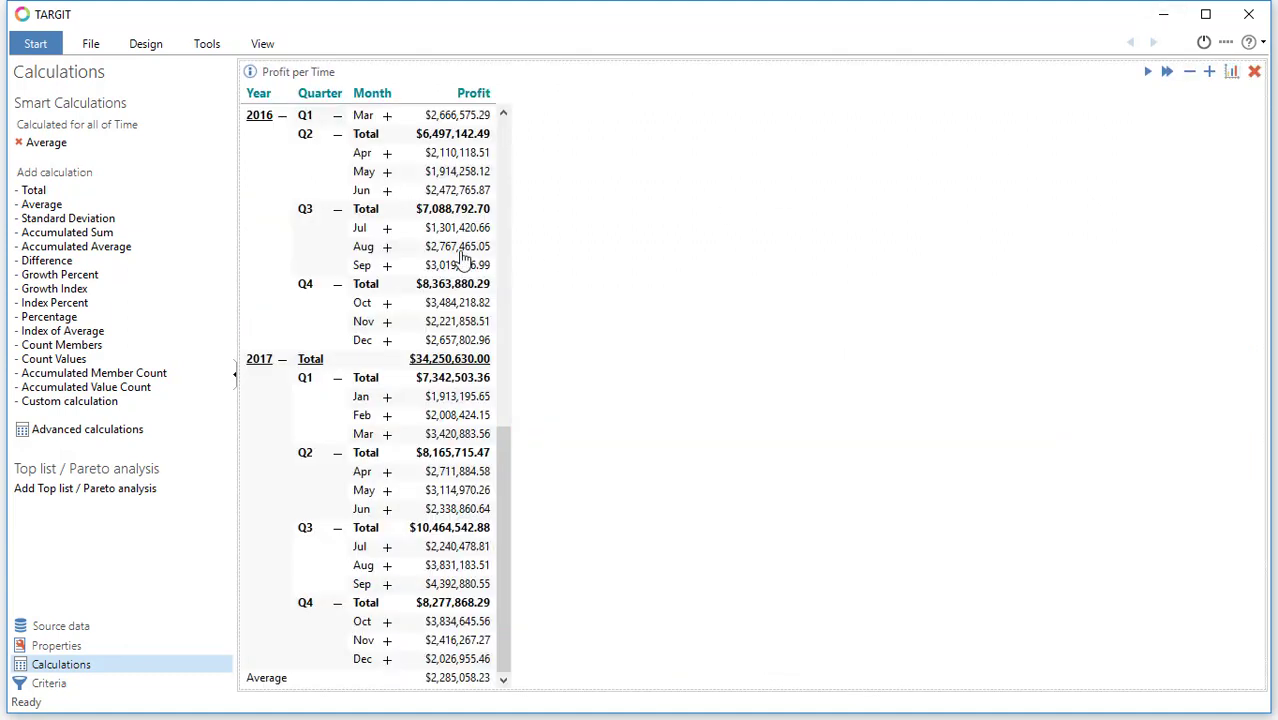
{"action": "left_click", "coordinate": [18, 144]}
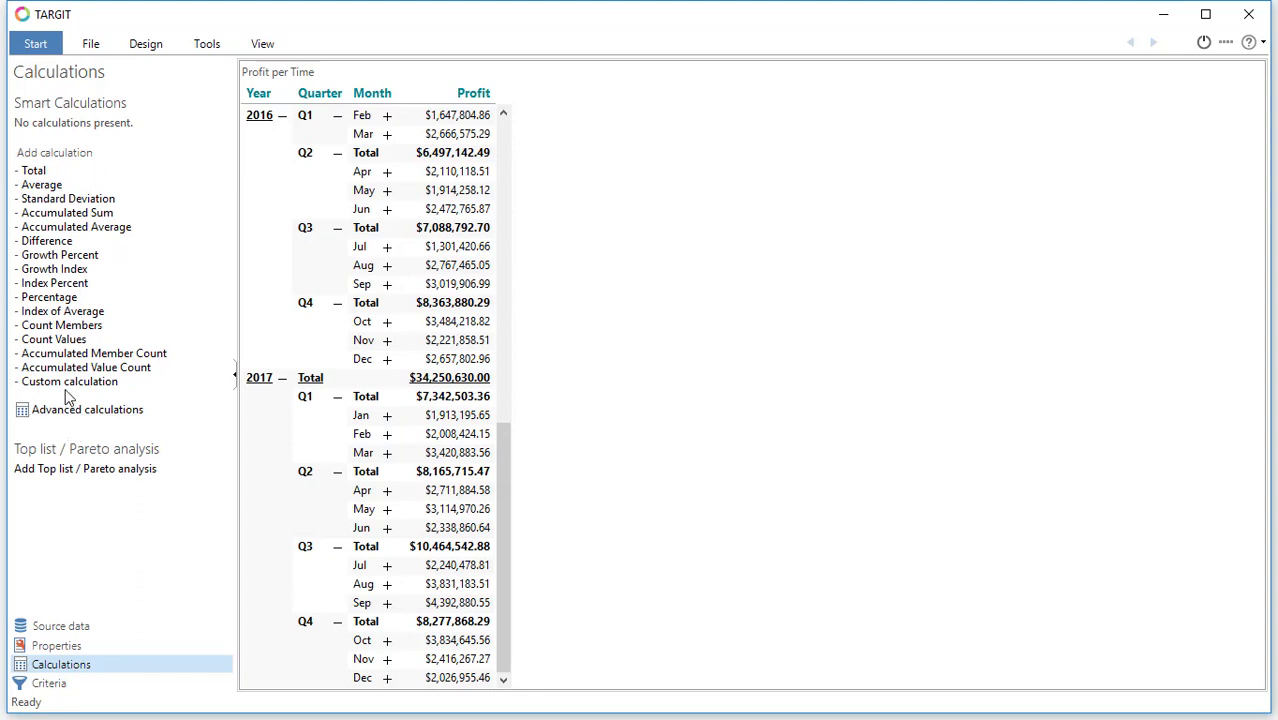
Add a custom calculation as a single column titled Average with the formula avg(d1, all, m1)
{"action": "left_click", "coordinate": [70, 384]}
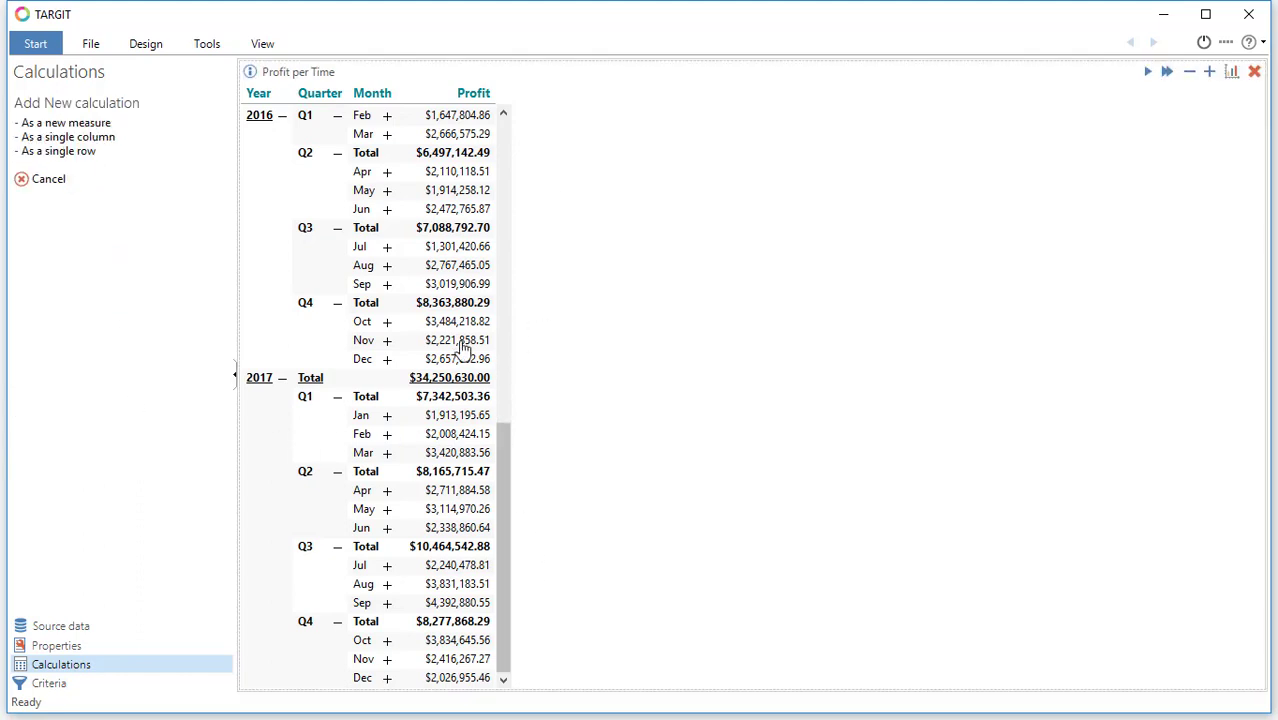
{"action": "left_click", "coordinate": [68, 137]}
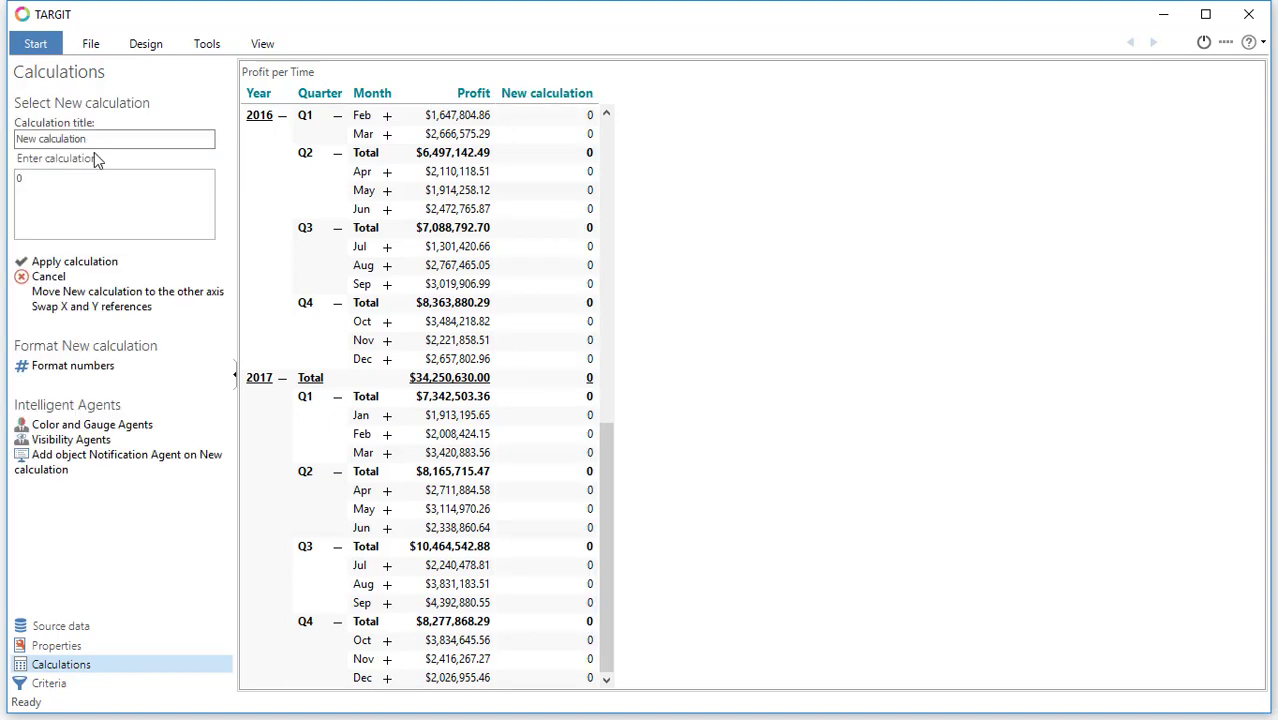
{"action": "left_click_drag", "start_coordinate": [140, 139], "coordinate": [15, 138]}
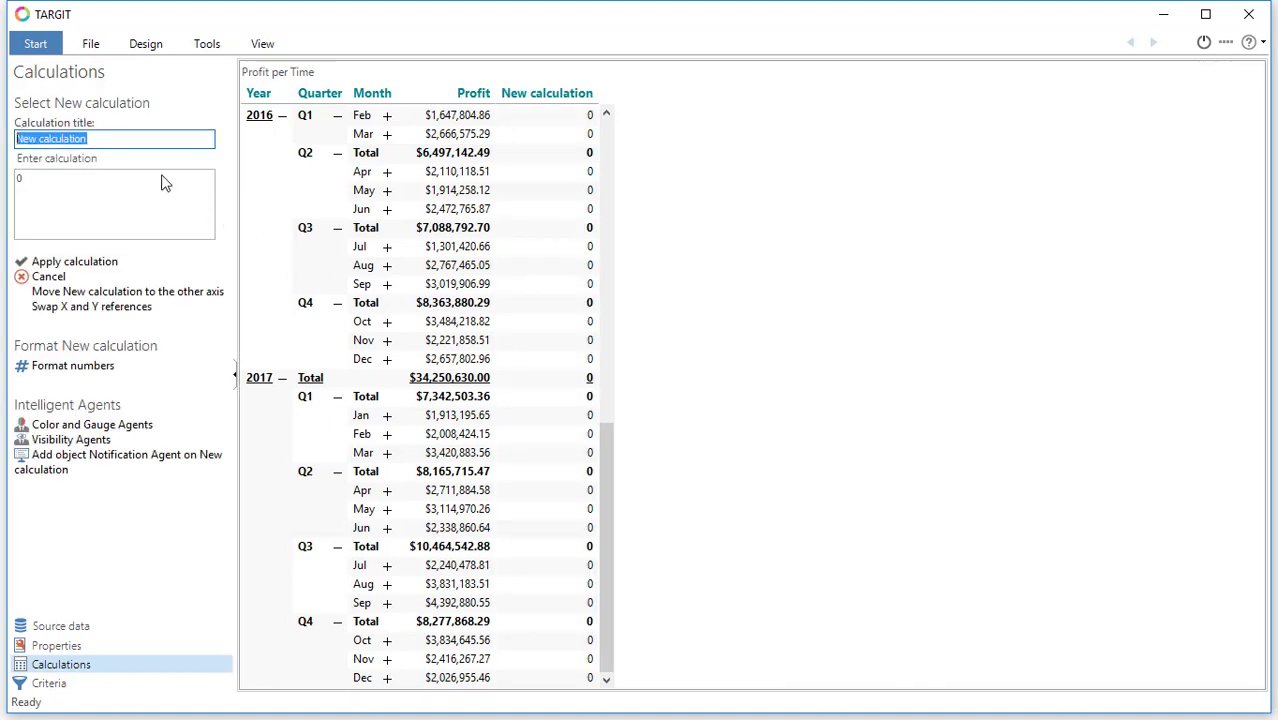
{"action": "type", "text": "Average"}
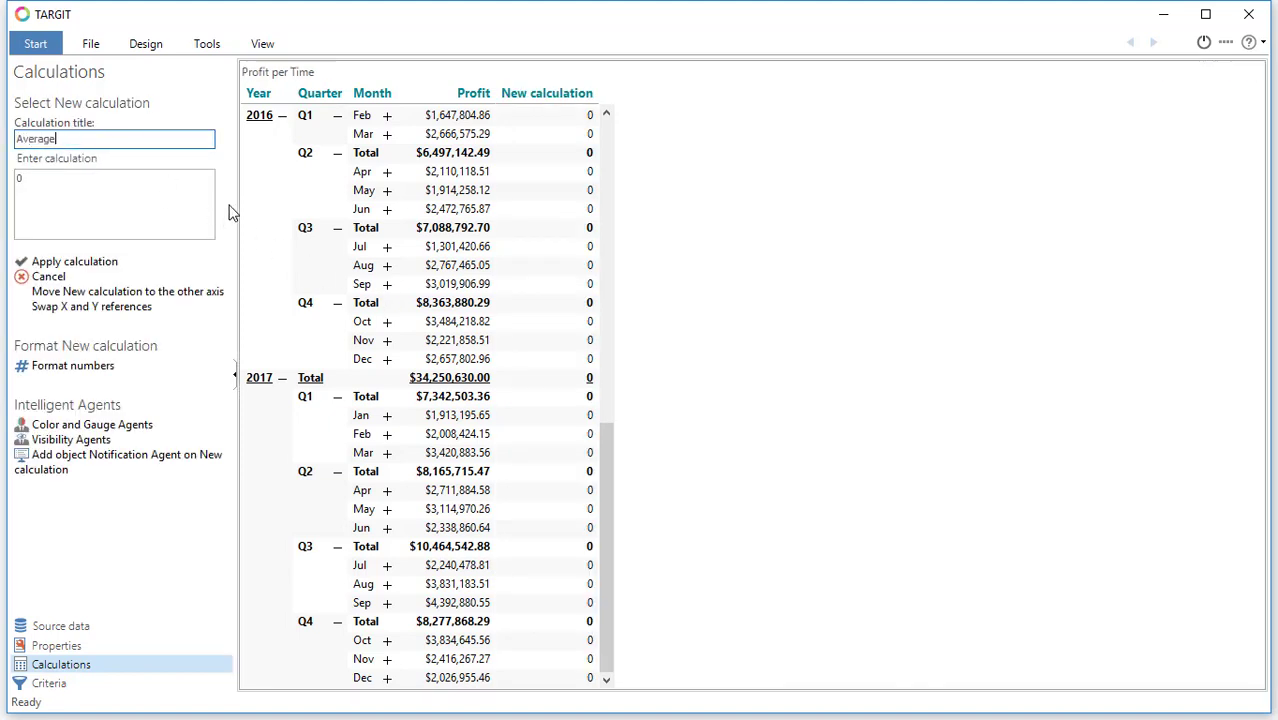
{"action": "key", "text": "Tab"}
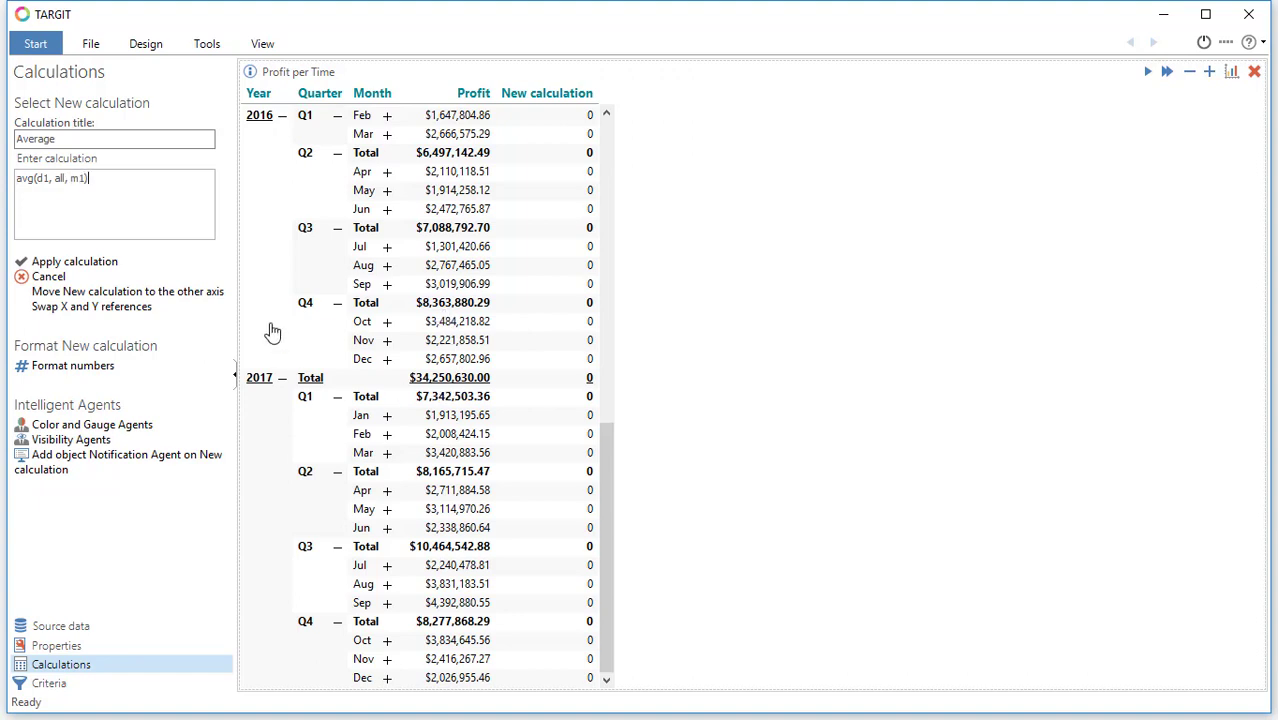
{"action": "left_click", "coordinate": [100, 266]}
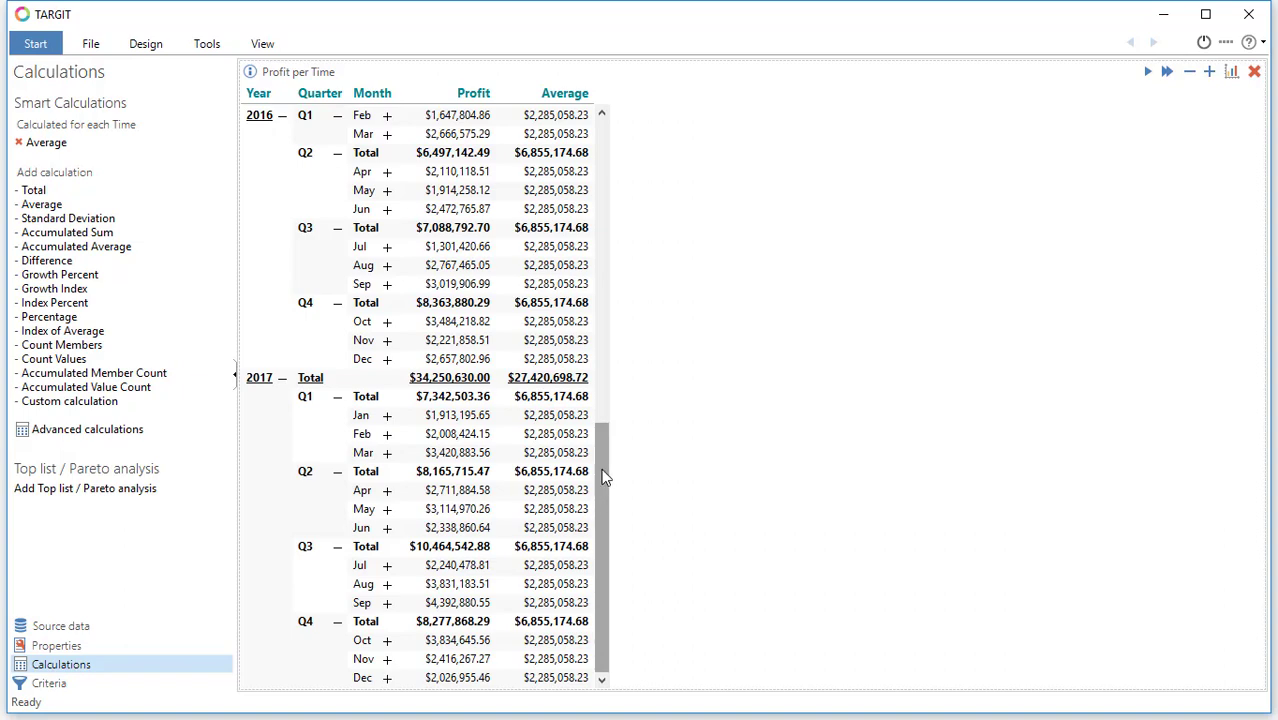
Show the table as a chart and set the Average series' visualization to Line in the column chart properties
{"action": "left_click_drag", "start_coordinate": [604, 477], "coordinate": [593, 142]}
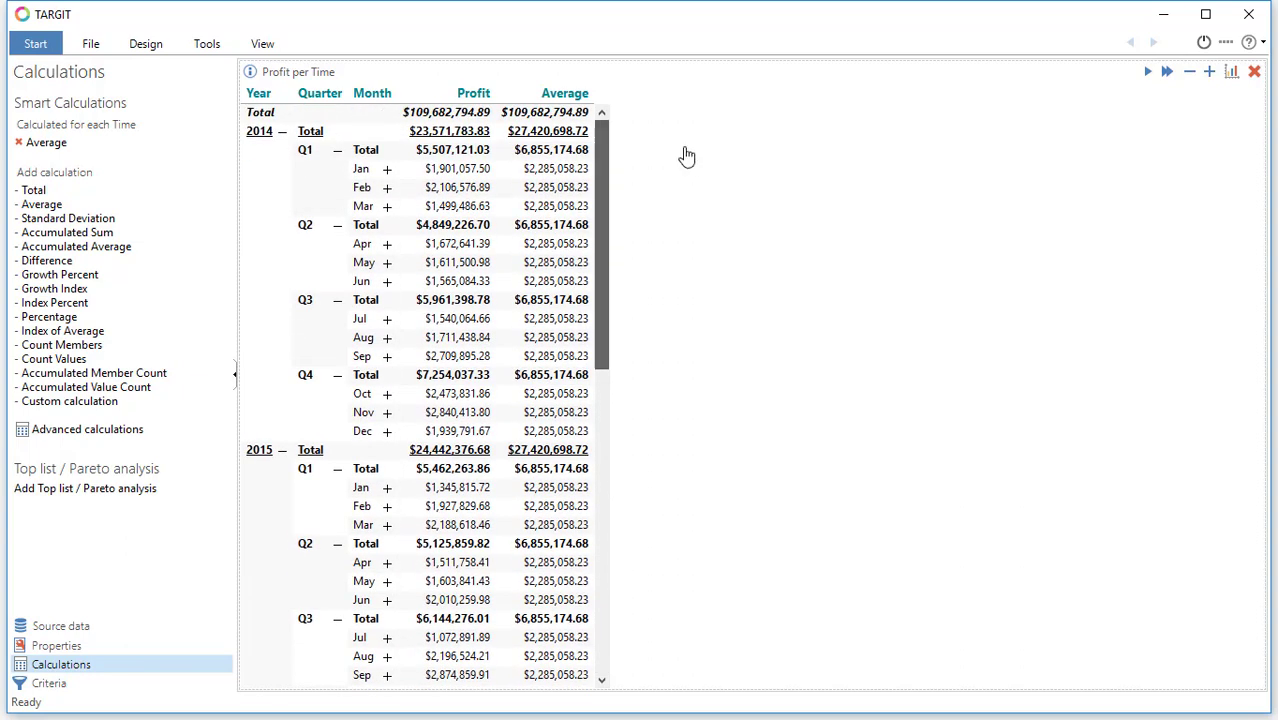
{"action": "left_click", "coordinate": [1231, 74]}
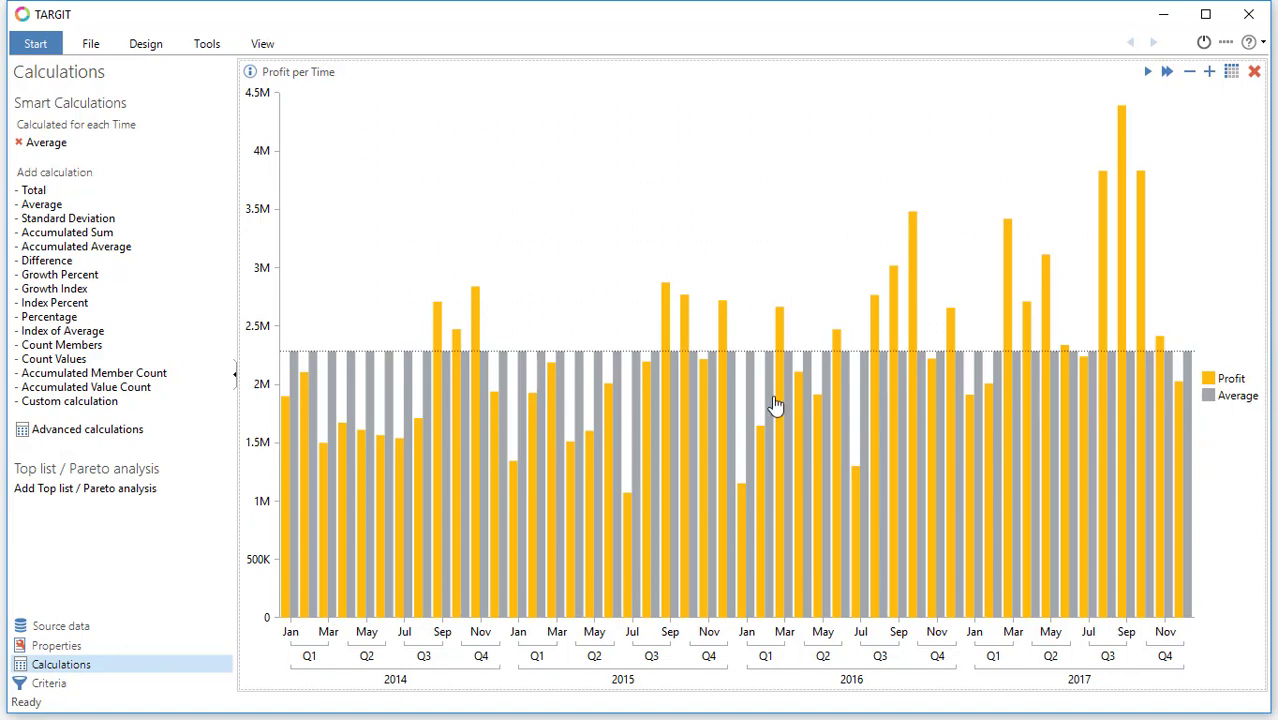
{"action": "right_click", "coordinate": [432, 258]}
{"action": "left_click", "coordinate": [505, 293]}
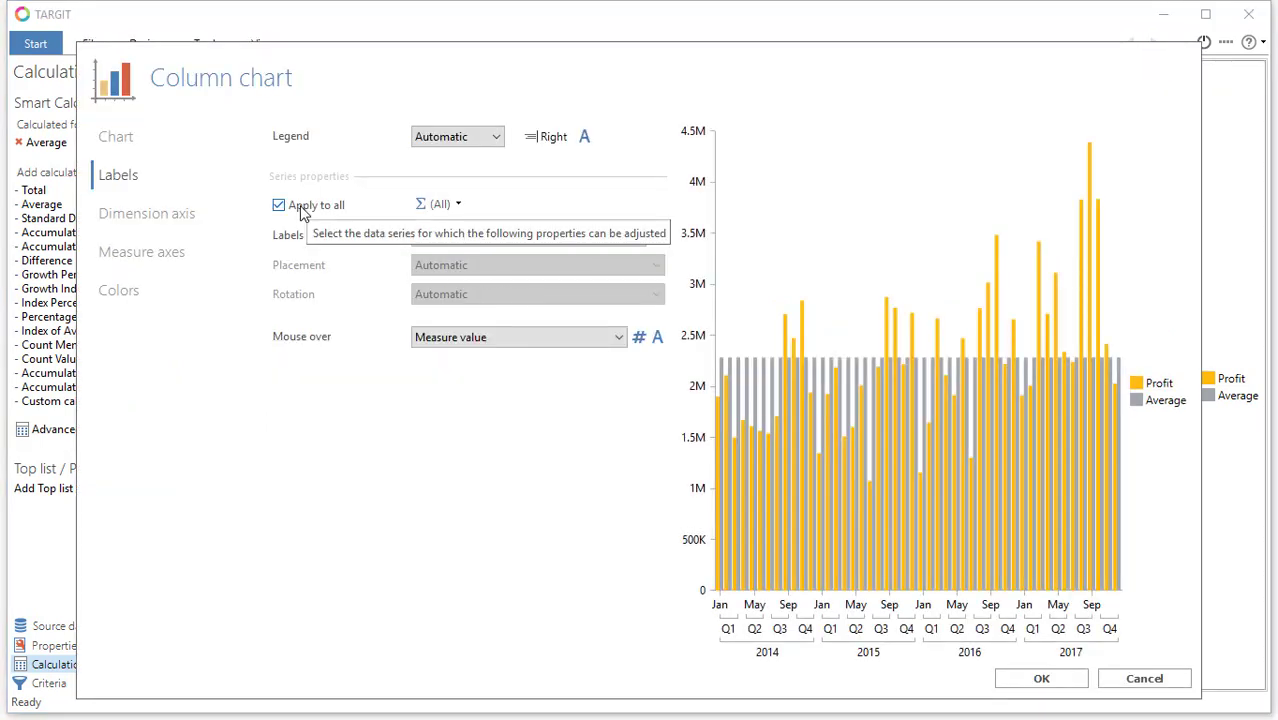
{"action": "left_click", "coordinate": [130, 134]}
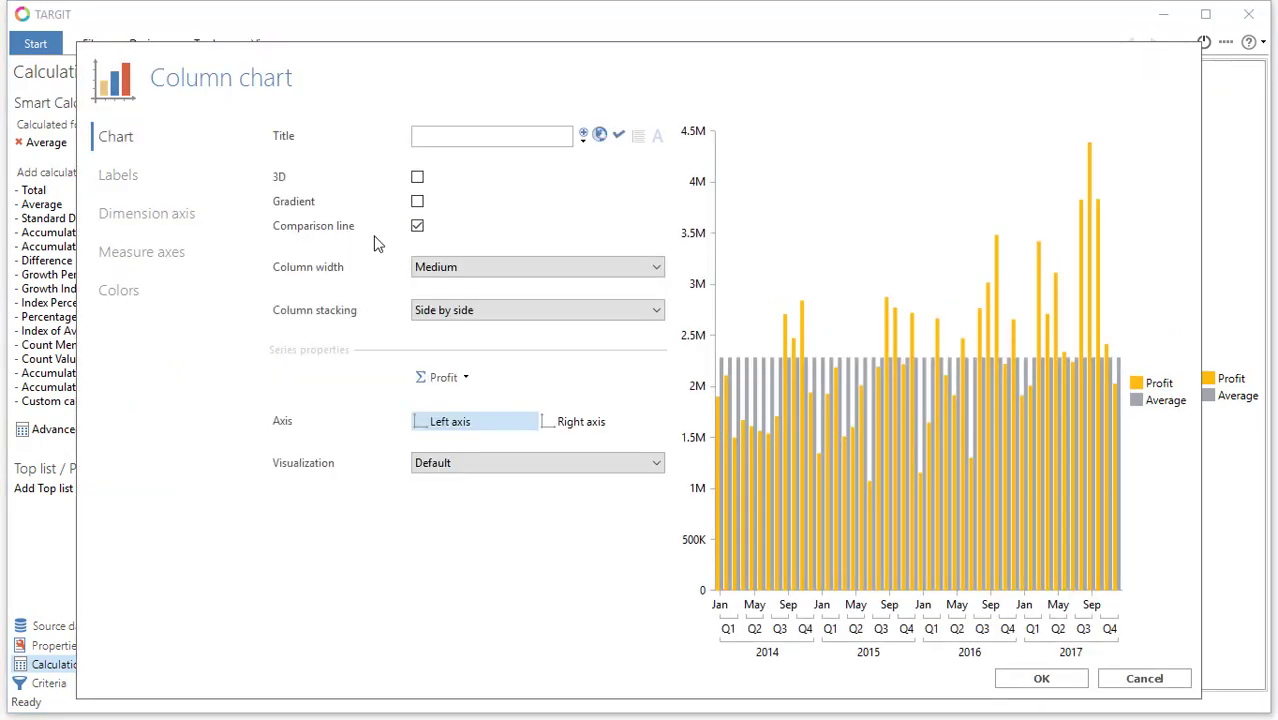
{"action": "left_click", "coordinate": [450, 376]}
{"action": "left_click", "coordinate": [456, 421]}
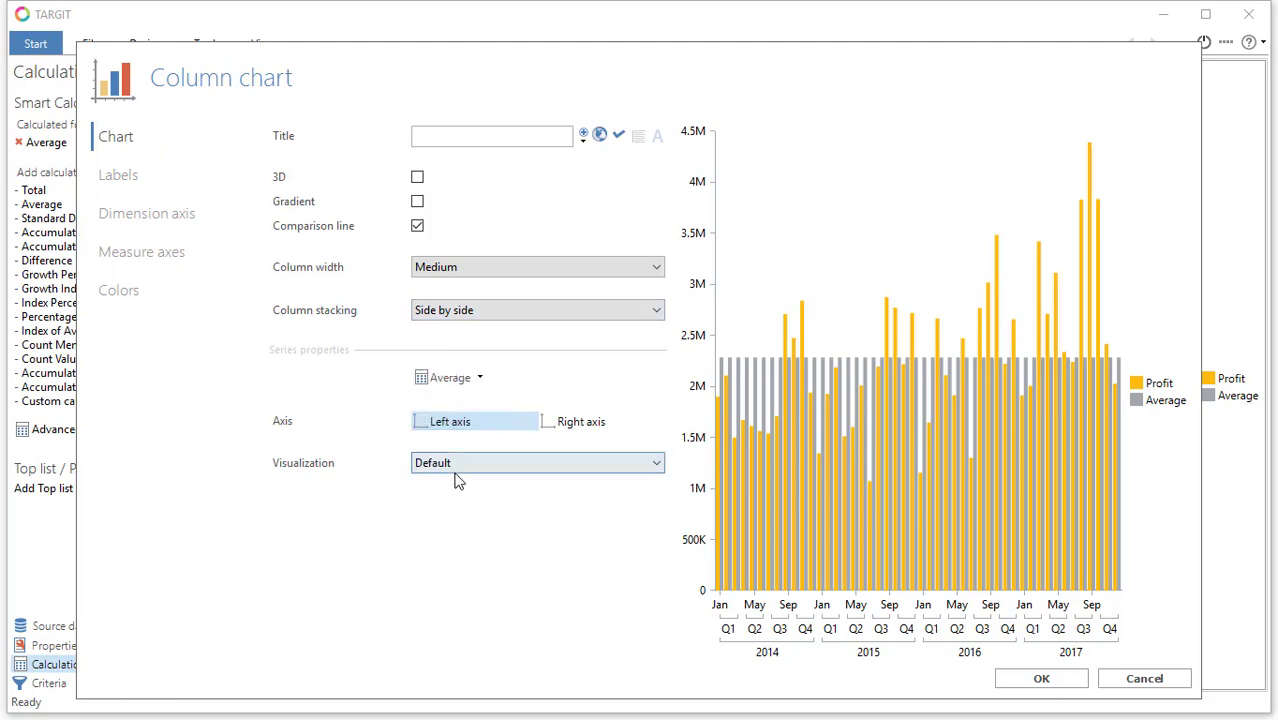
{"action": "left_click", "coordinate": [444, 471]}
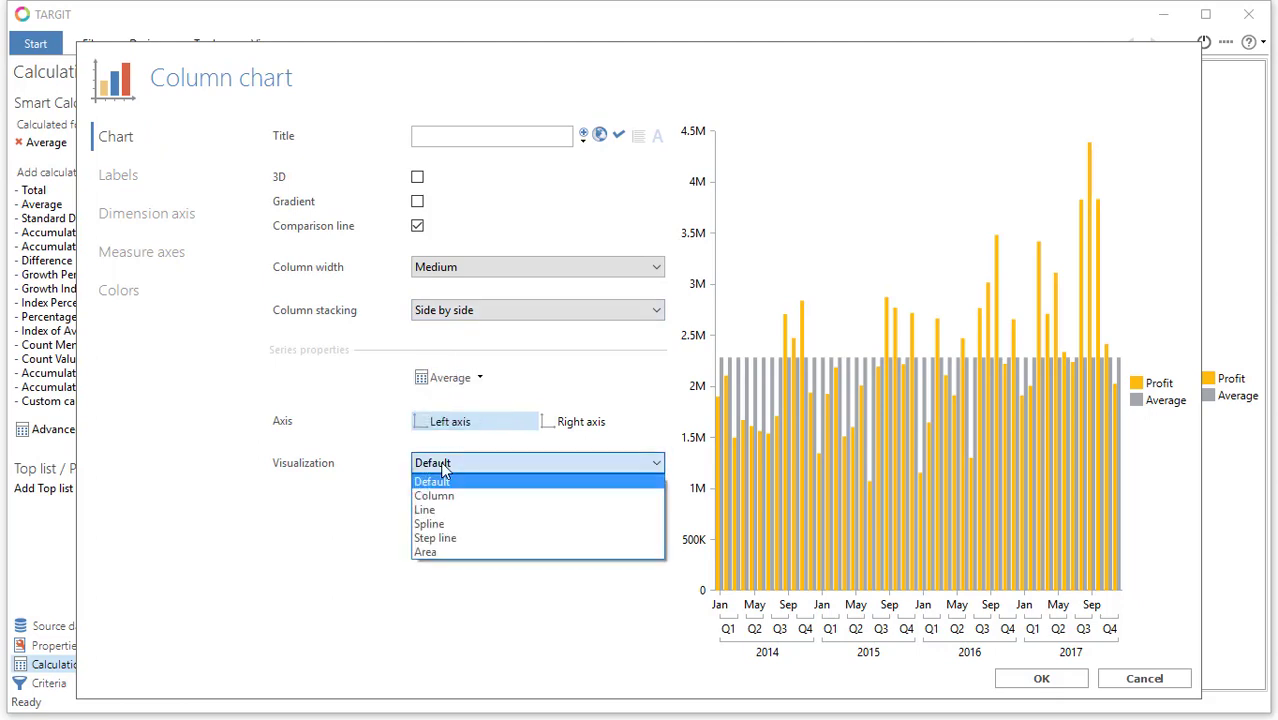
{"action": "left_click", "coordinate": [425, 511]}
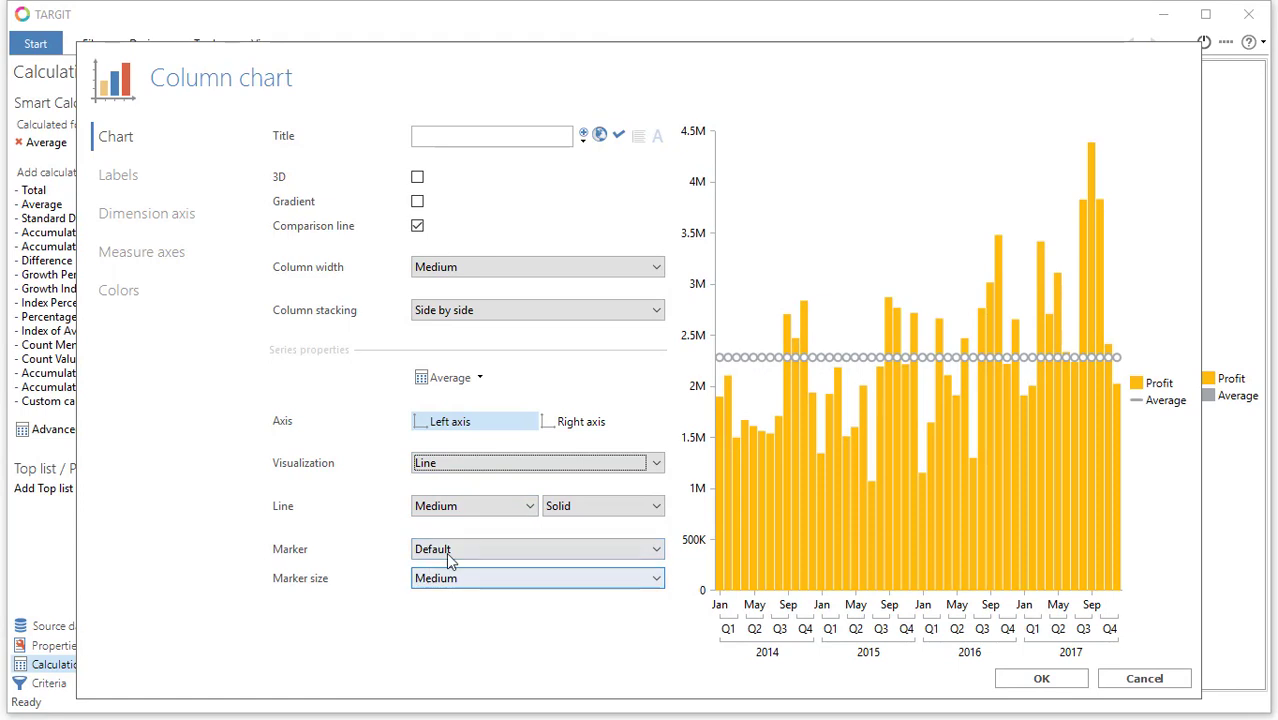
Set the Average line's marker to None and confirm the chart properties
{"action": "left_click", "coordinate": [449, 551]}
{"action": "left_click", "coordinate": [430, 582]}
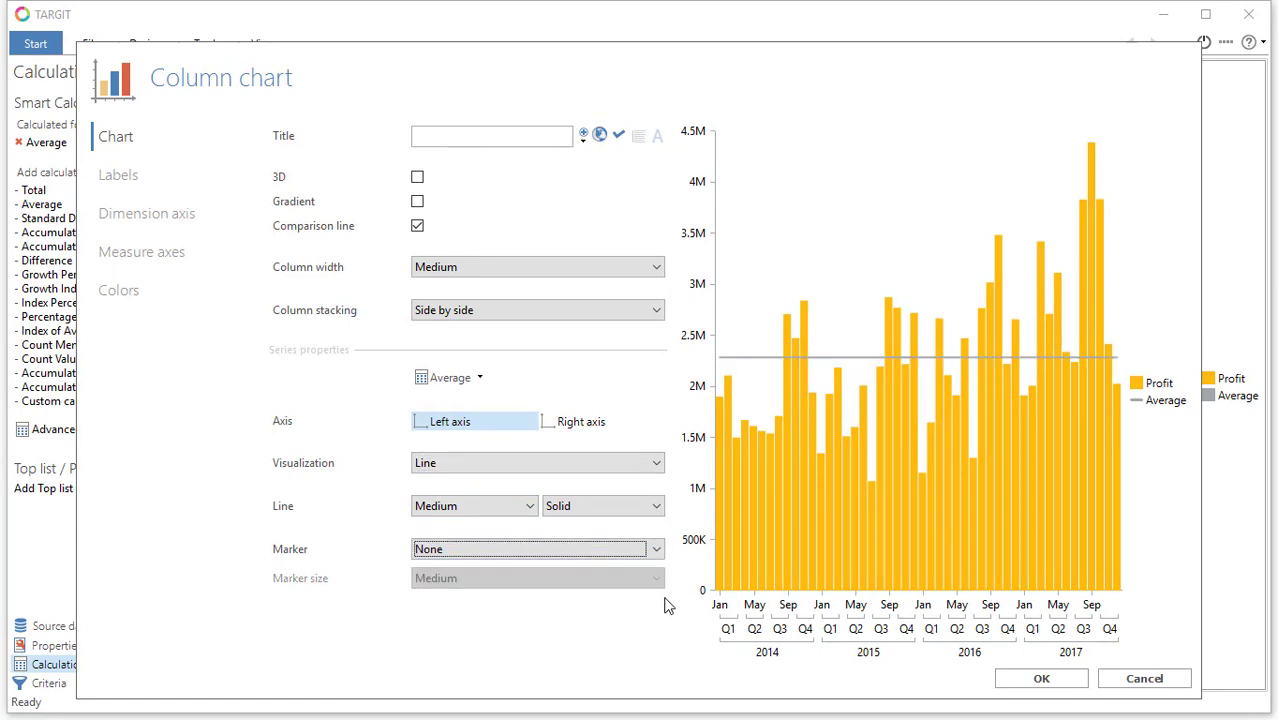
{"action": "left_click", "coordinate": [1041, 678]}
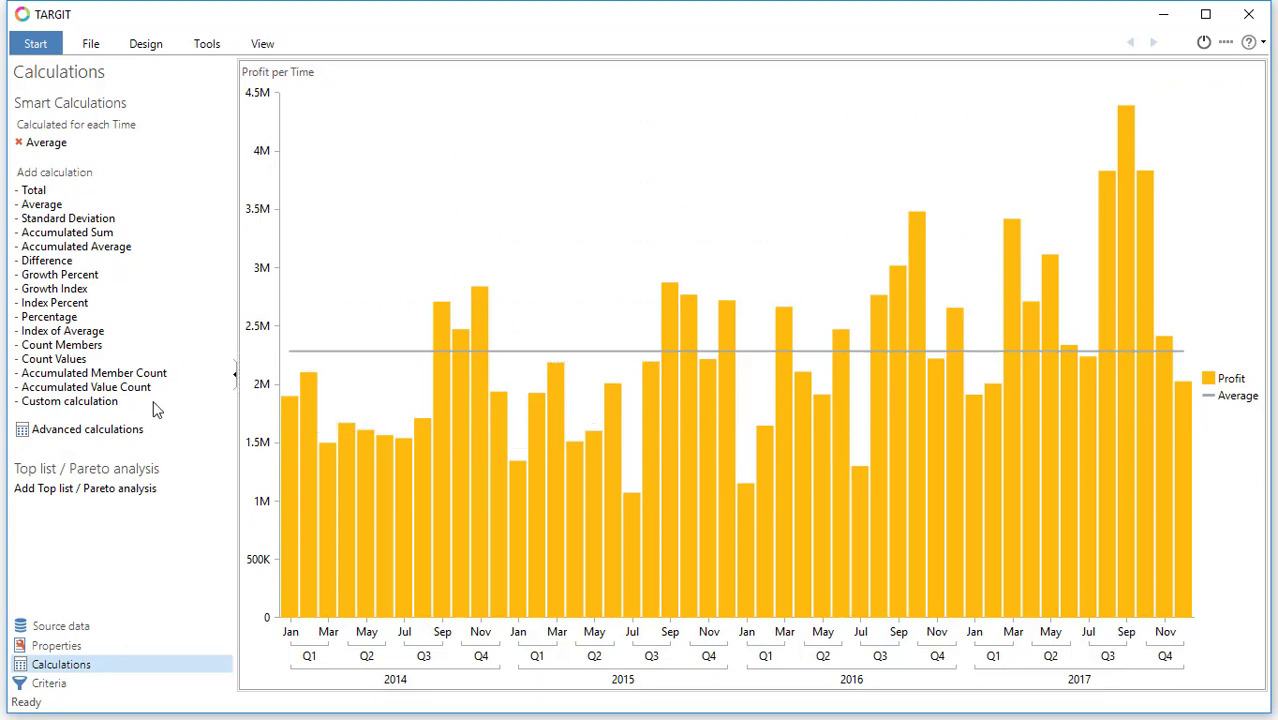
Return to the table view and add a custom calculation as a single column titled Accumulated average, leaving its formula empty
{"action": "left_click", "coordinate": [80, 405]}
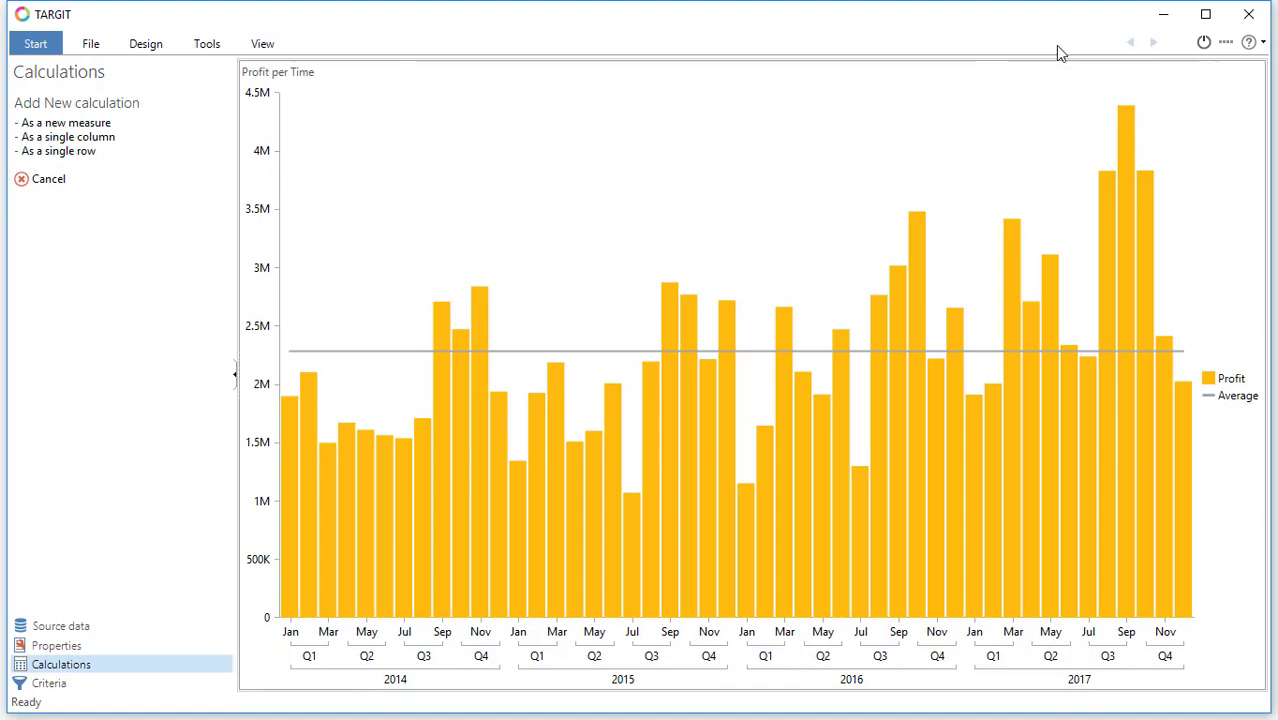
{"action": "left_click", "coordinate": [1231, 72]}
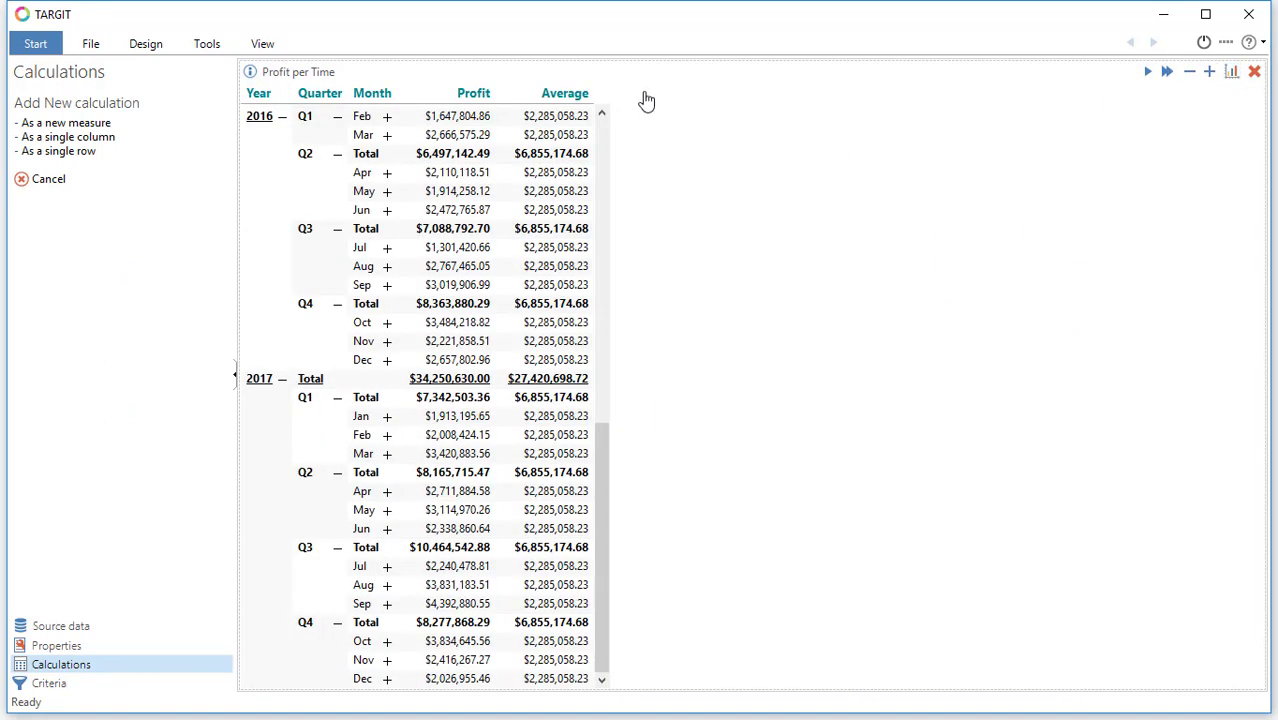
{"action": "left_click", "coordinate": [96, 138]}
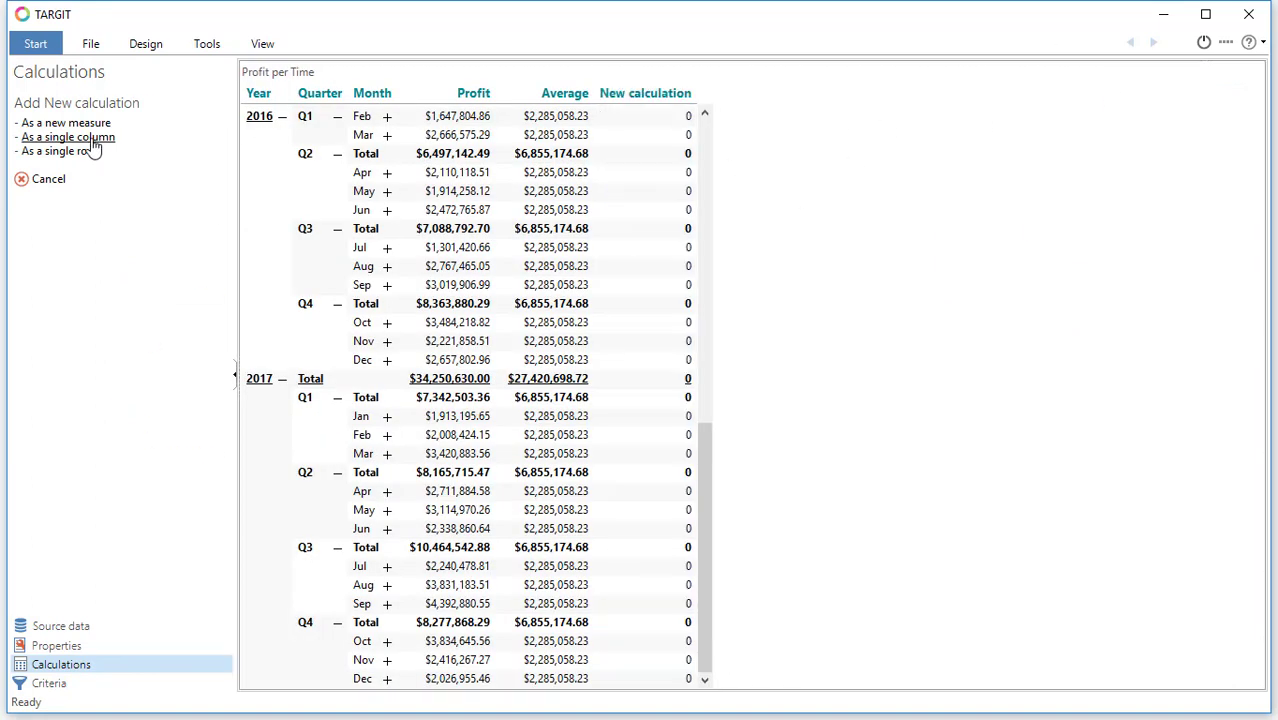
{"action": "left_click_drag", "start_coordinate": [108, 138], "coordinate": [17, 134]}
{"action": "type", "text": "Accumulated average"}
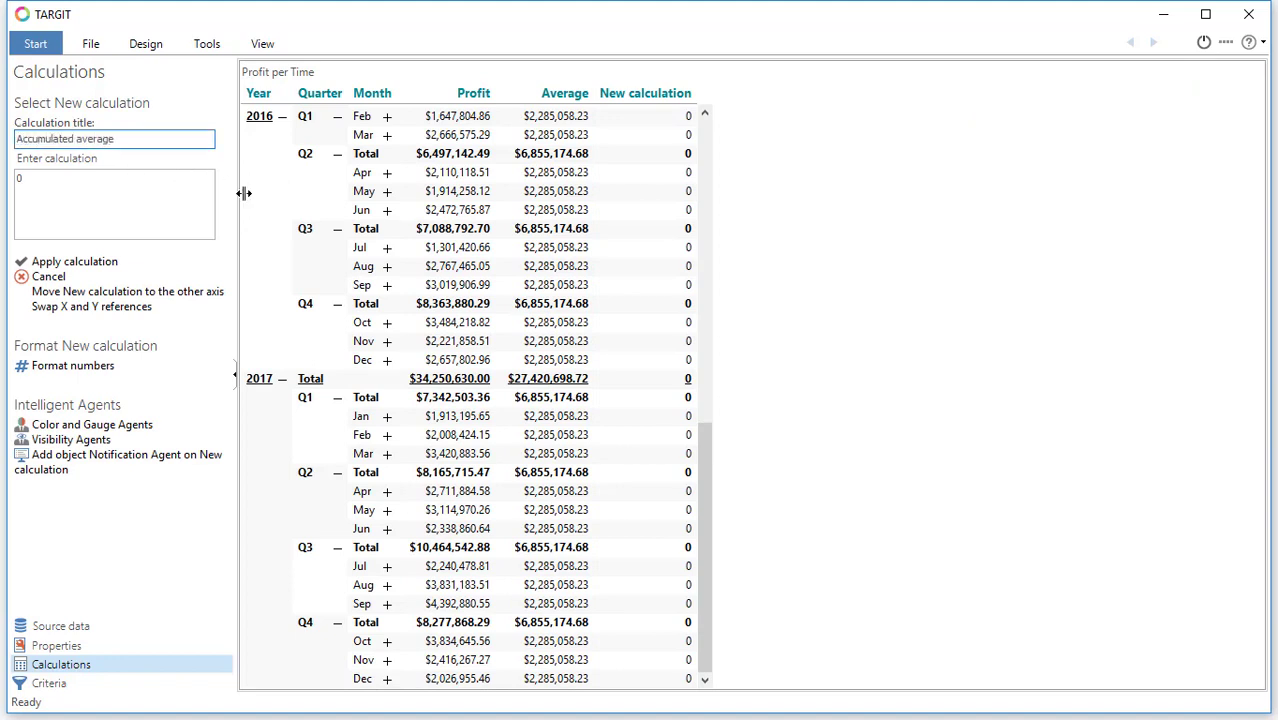
{"action": "left_click", "coordinate": [179, 224]}
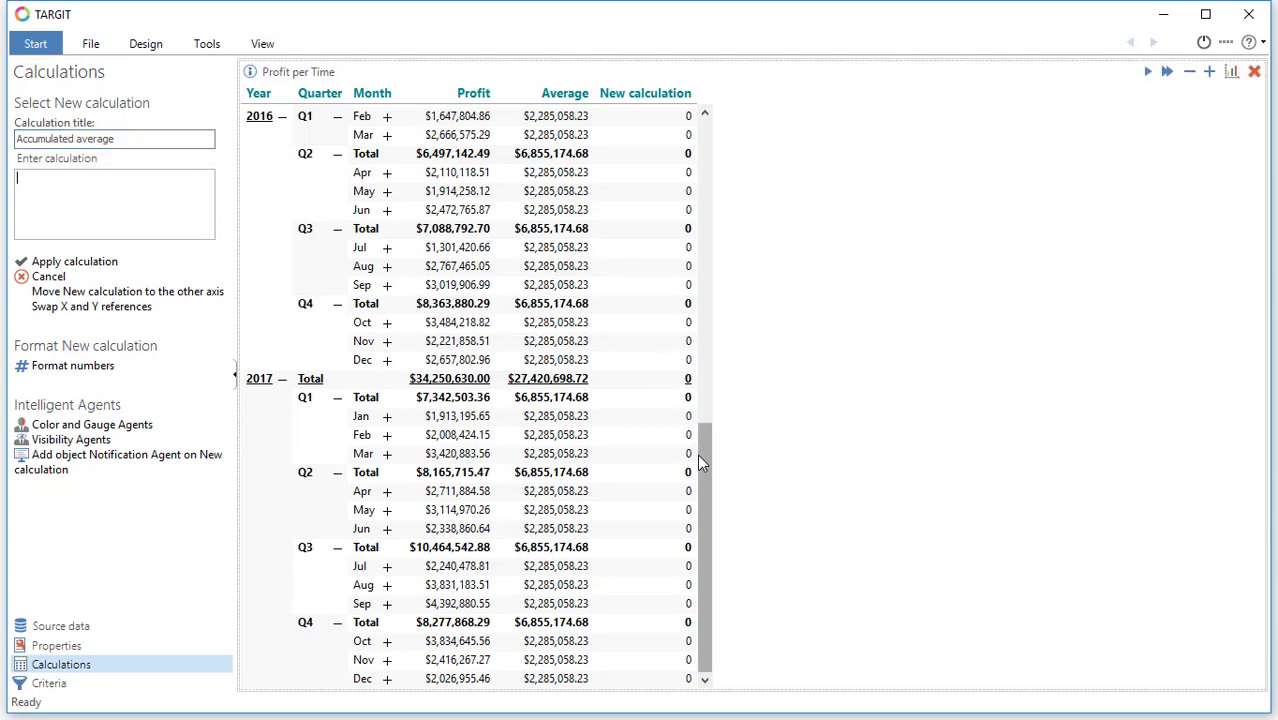
{"action": "left_click_drag", "start_coordinate": [697, 454], "coordinate": [707, 108]}
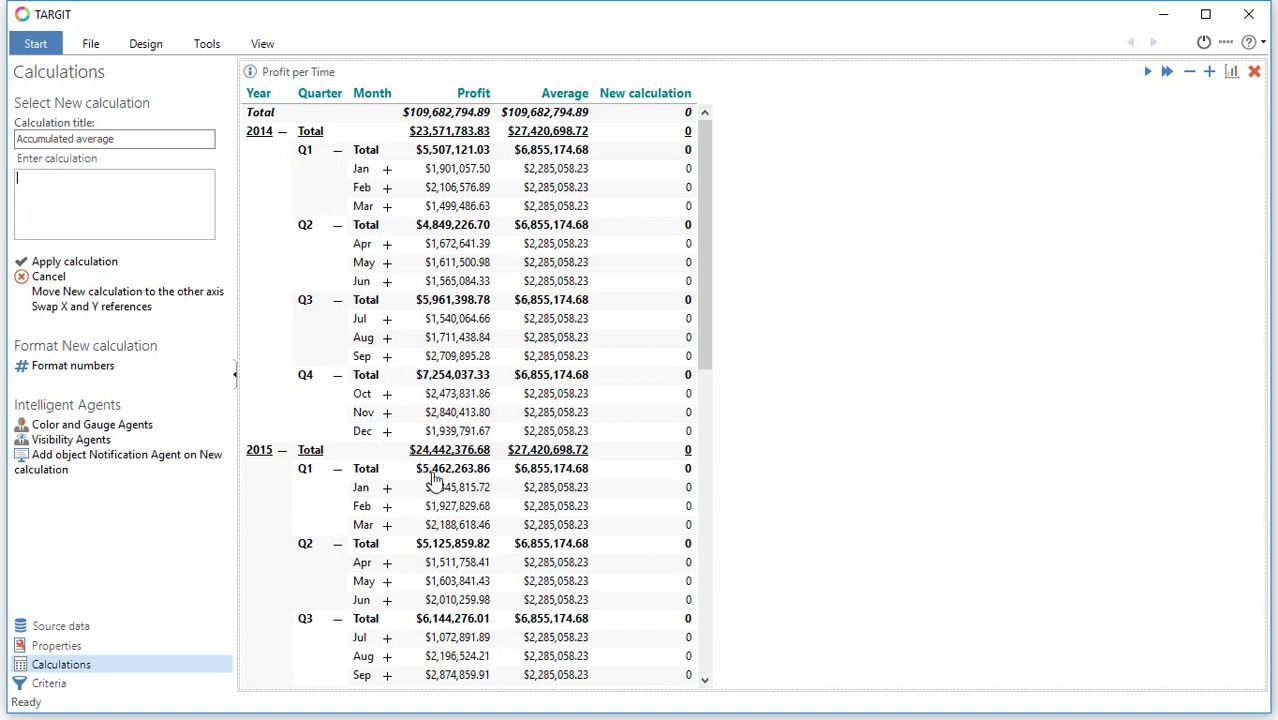
{"action": "left_click", "coordinate": [107, 219]}
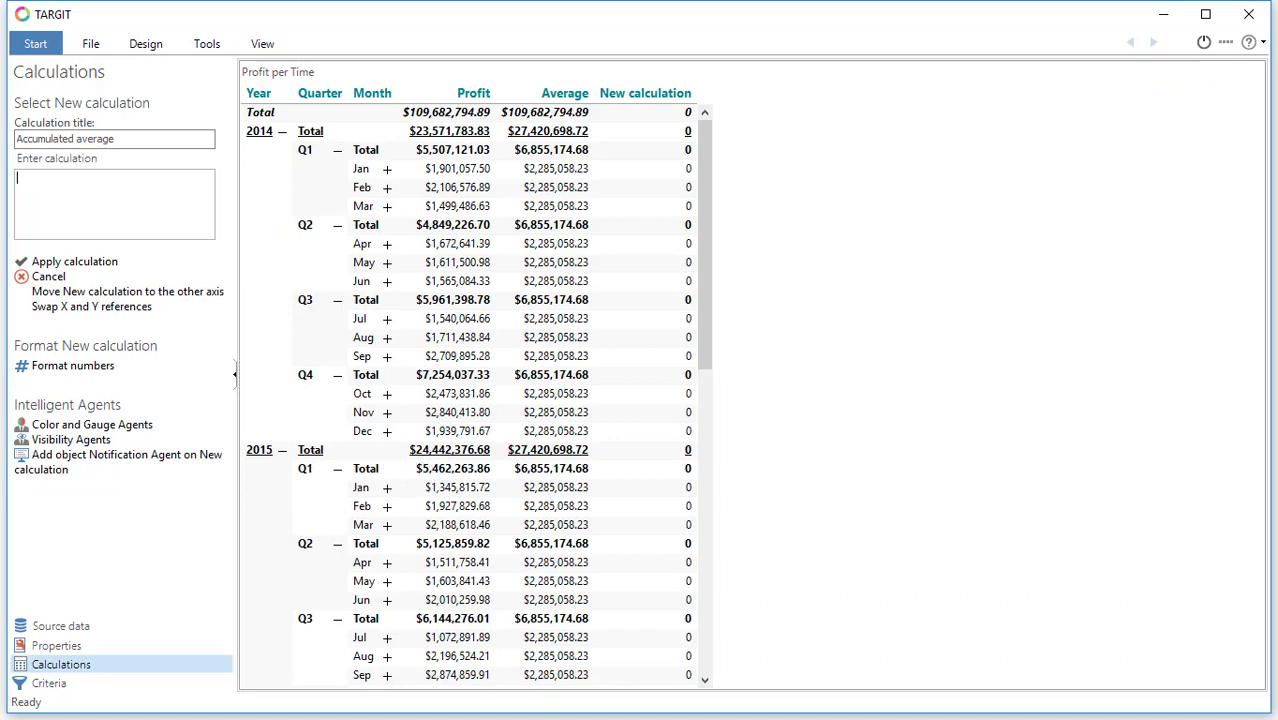
{"action": "left_click", "coordinate": [80, 261]}
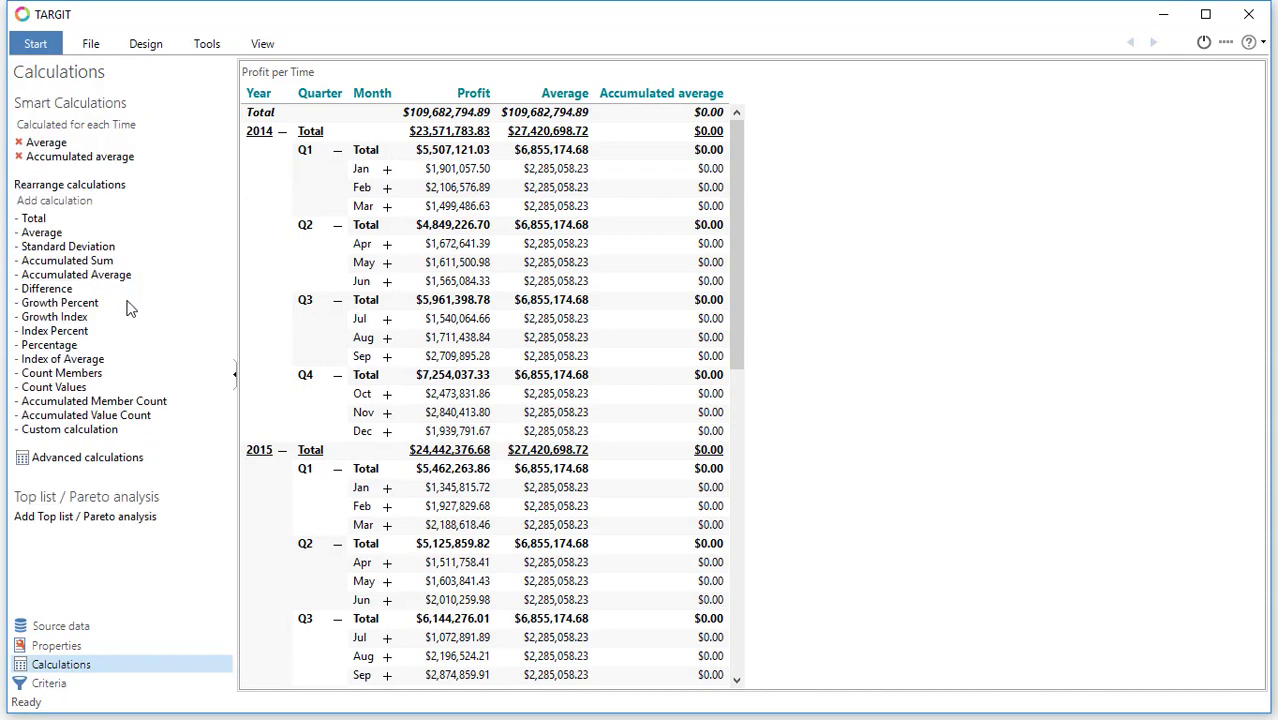
Turn off the subtotals and the grand total in the Profit per Time table's properties
{"action": "left_click", "coordinate": [70, 646]}
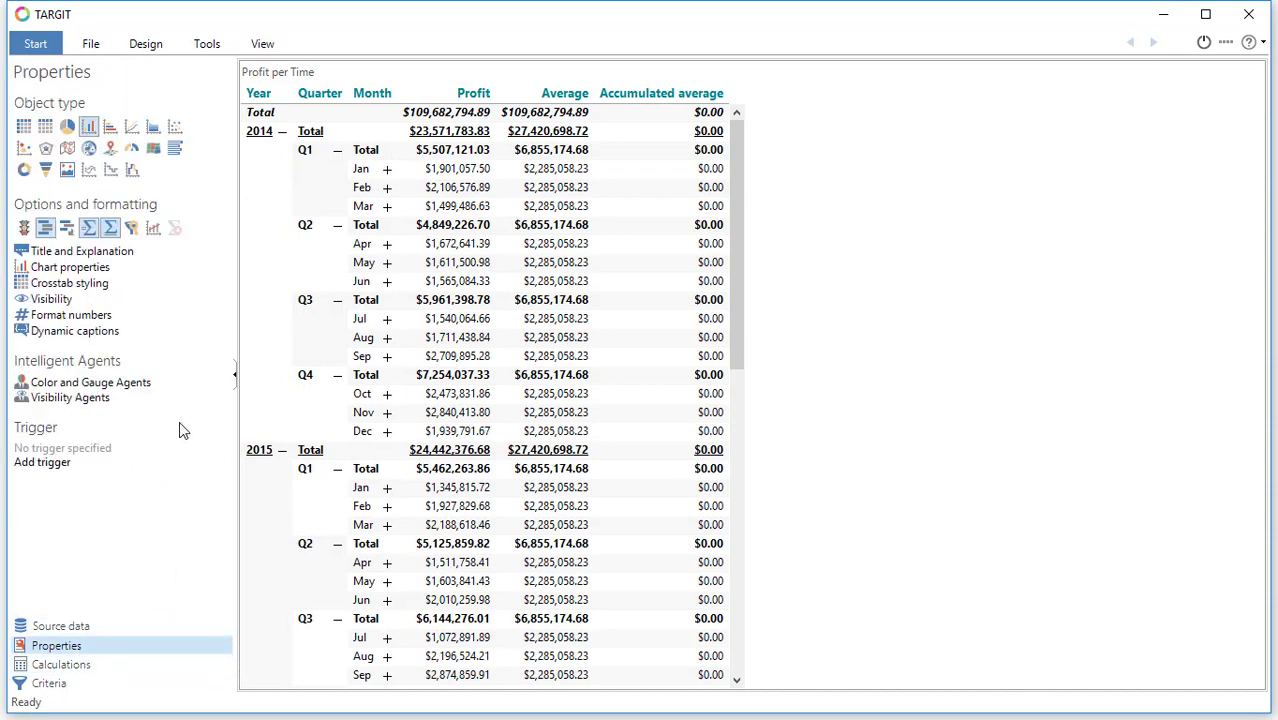
{"action": "left_click", "coordinate": [114, 231]}
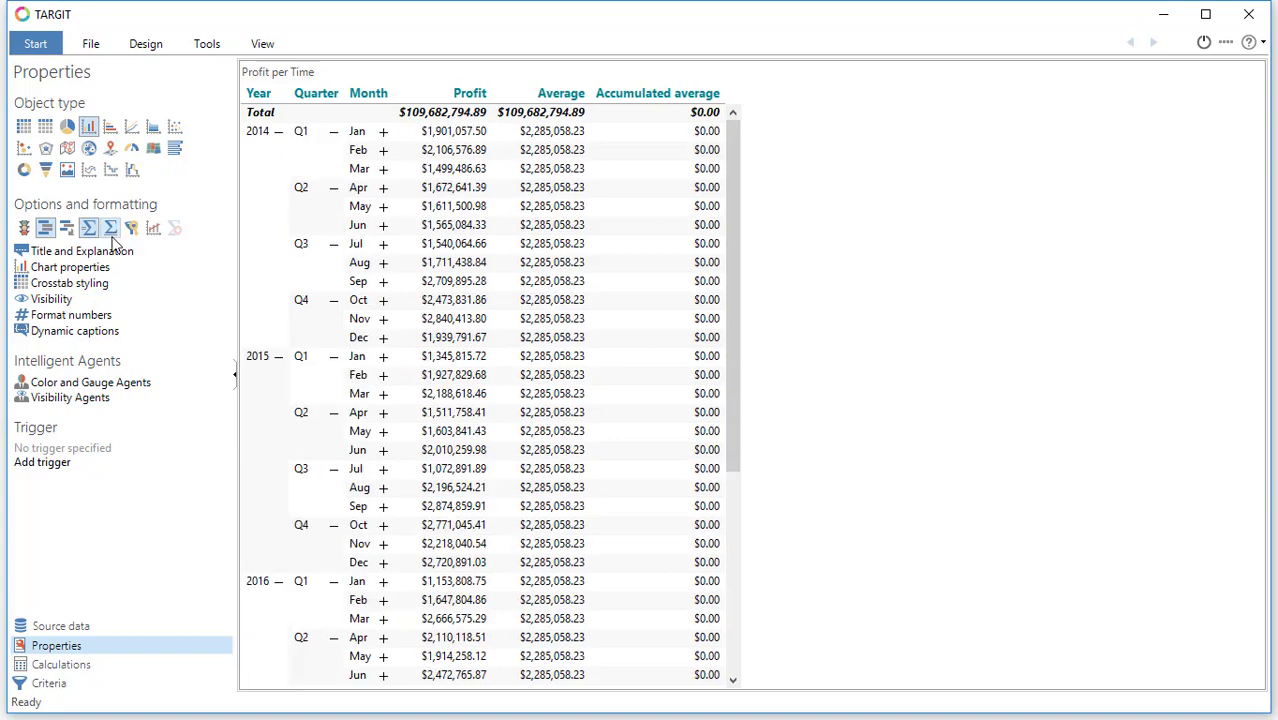
{"action": "left_click", "coordinate": [90, 230]}
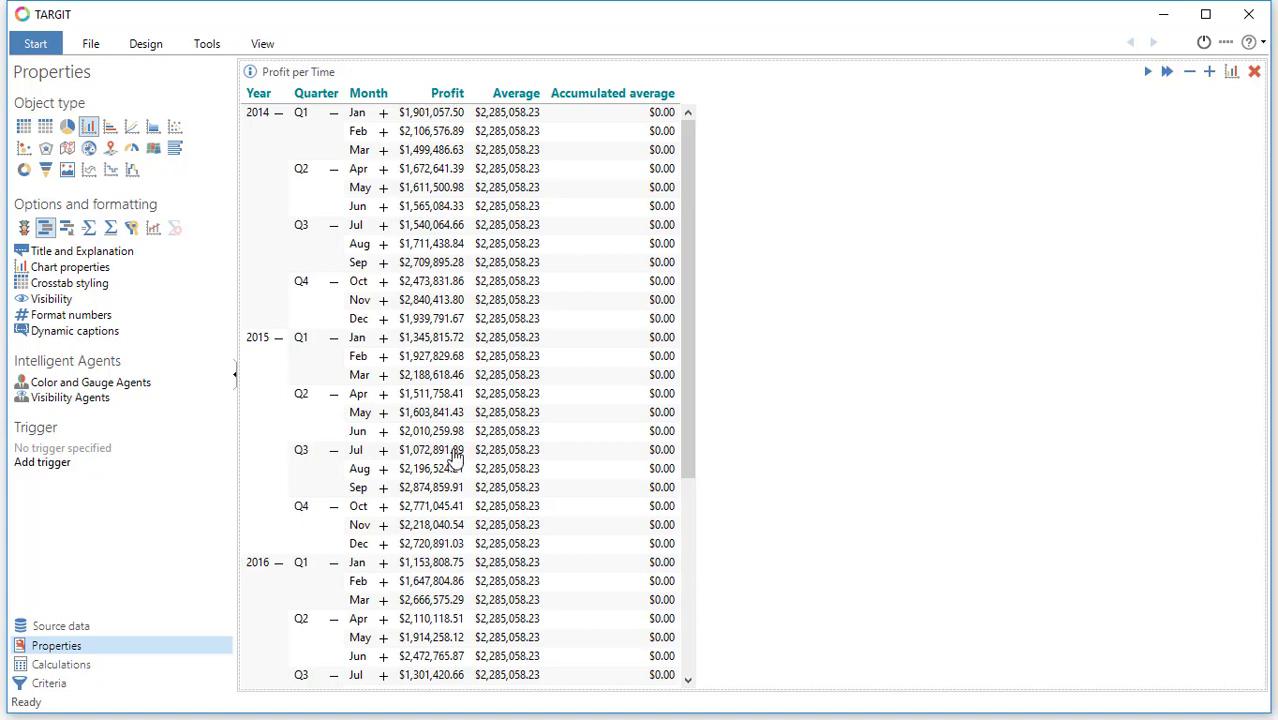
Set the Accumulated average calculation's formula to avg(d1, d1:0, m1) and apply it
{"action": "left_click", "coordinate": [85, 666]}
{"action": "left_click", "coordinate": [80, 158]}
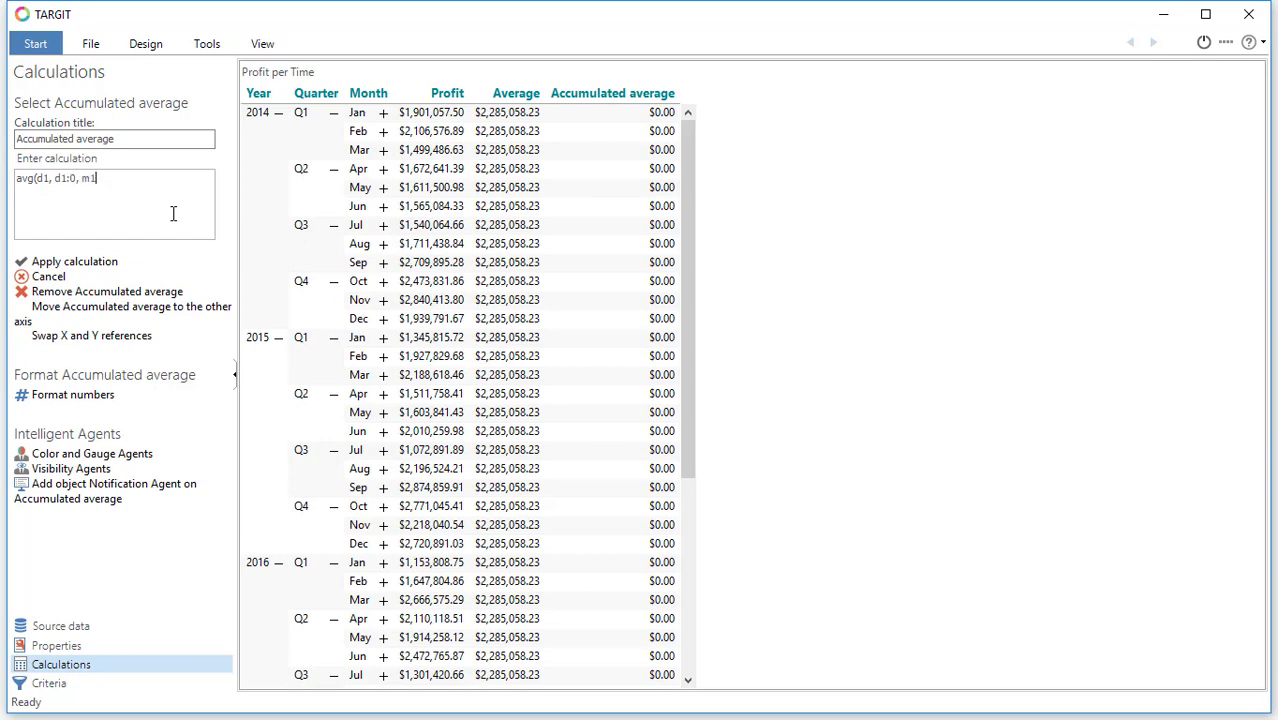
{"action": "left_click", "coordinate": [66, 262]}
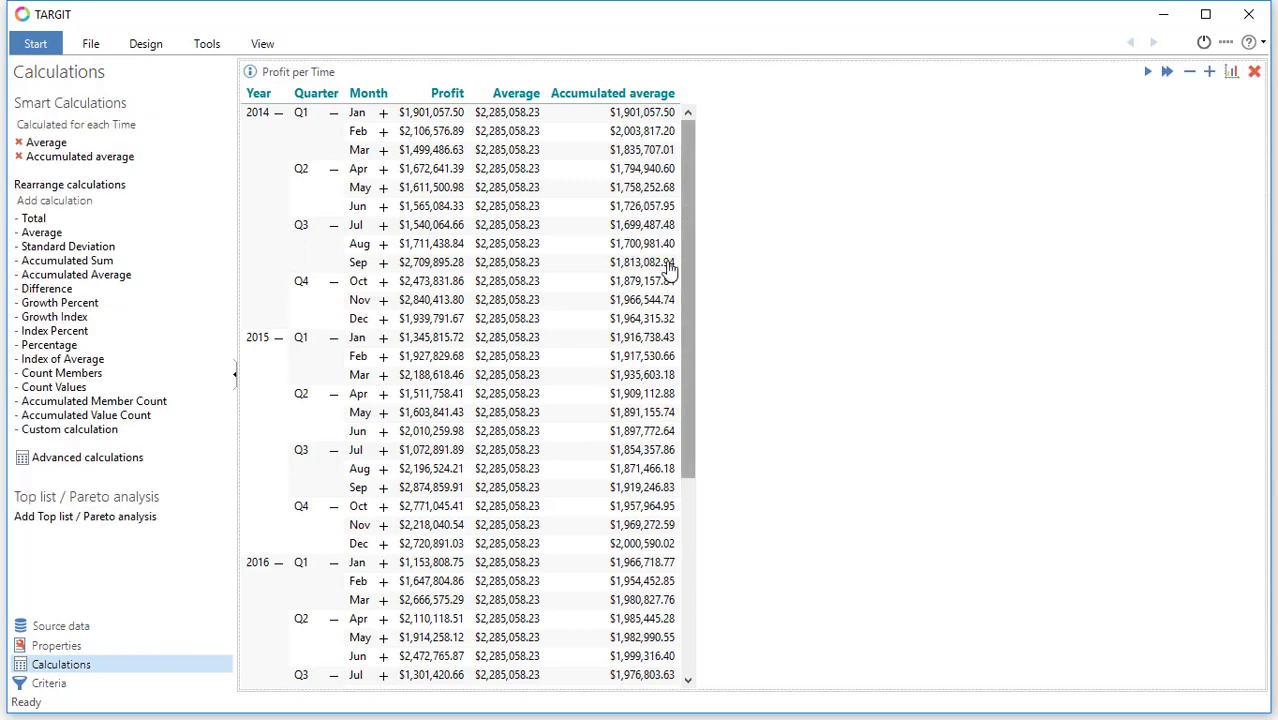
Show the table as a chart and set the Accumulated average series' visualization to Line in the column chart properties
{"action": "left_click", "coordinate": [1231, 72]}
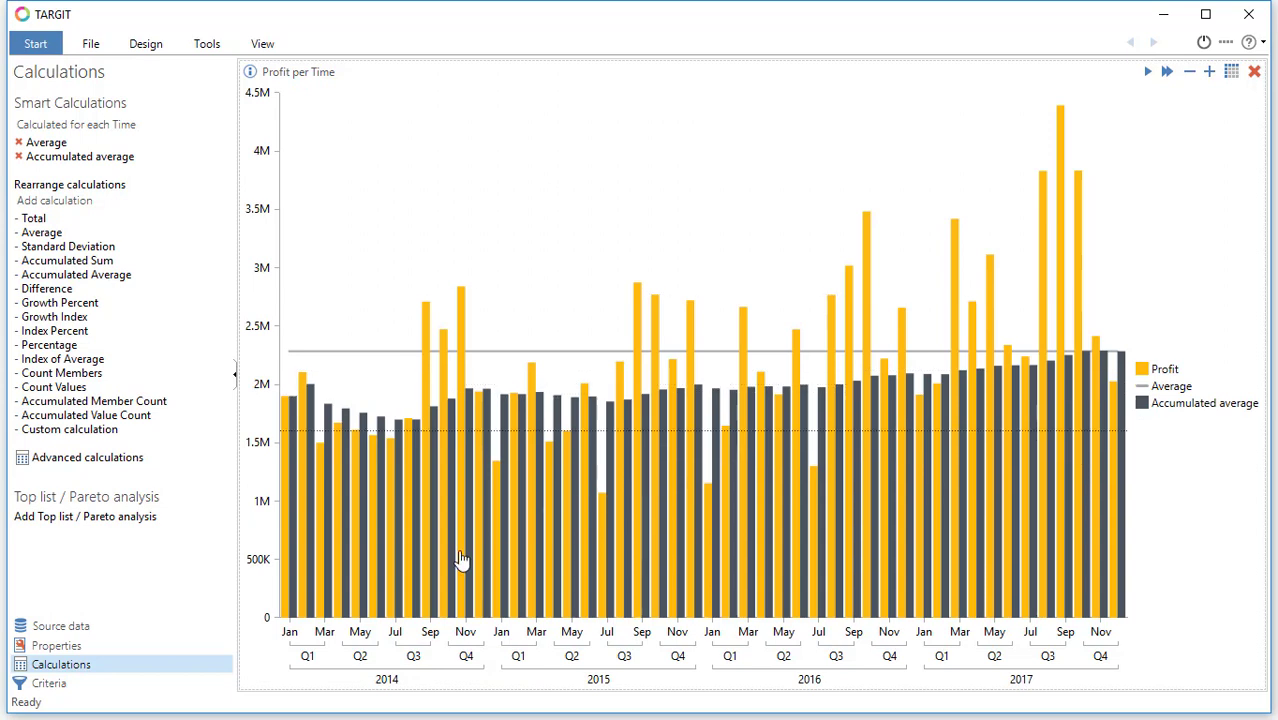
{"action": "right_click", "coordinate": [590, 302]}
{"action": "left_click", "coordinate": [640, 333]}
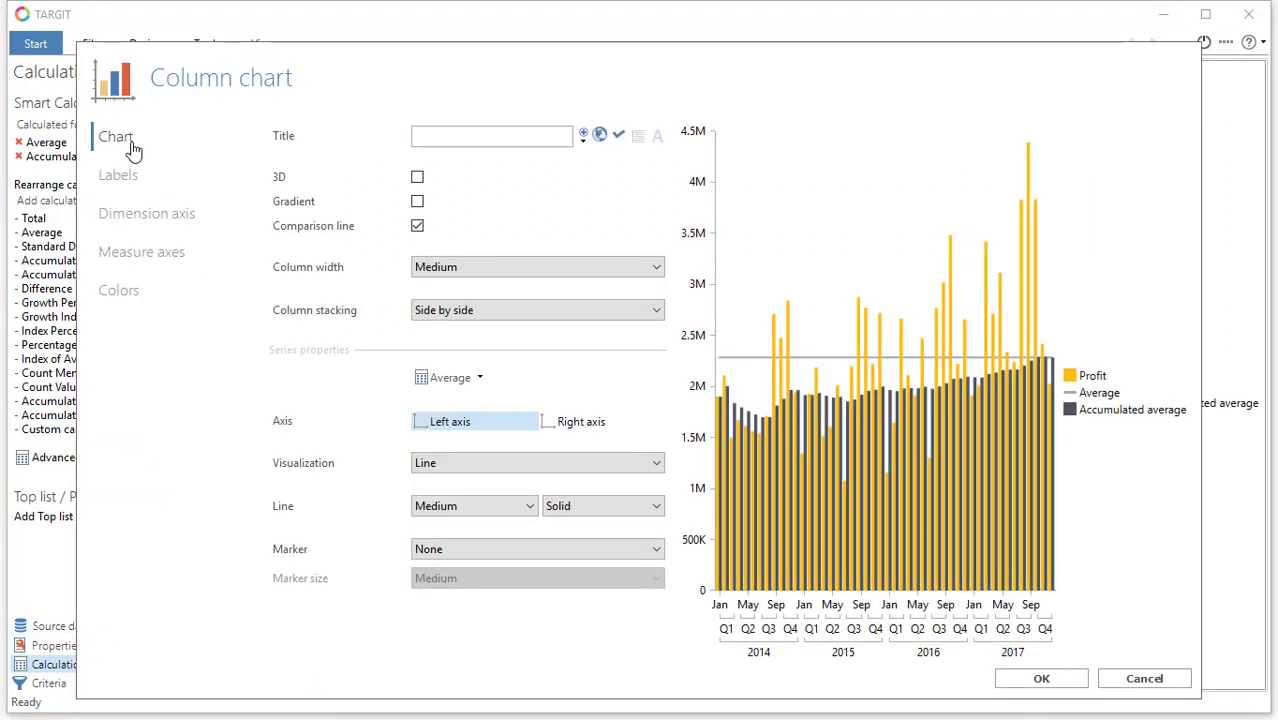
{"action": "left_click", "coordinate": [463, 384]}
{"action": "left_click", "coordinate": [455, 440]}
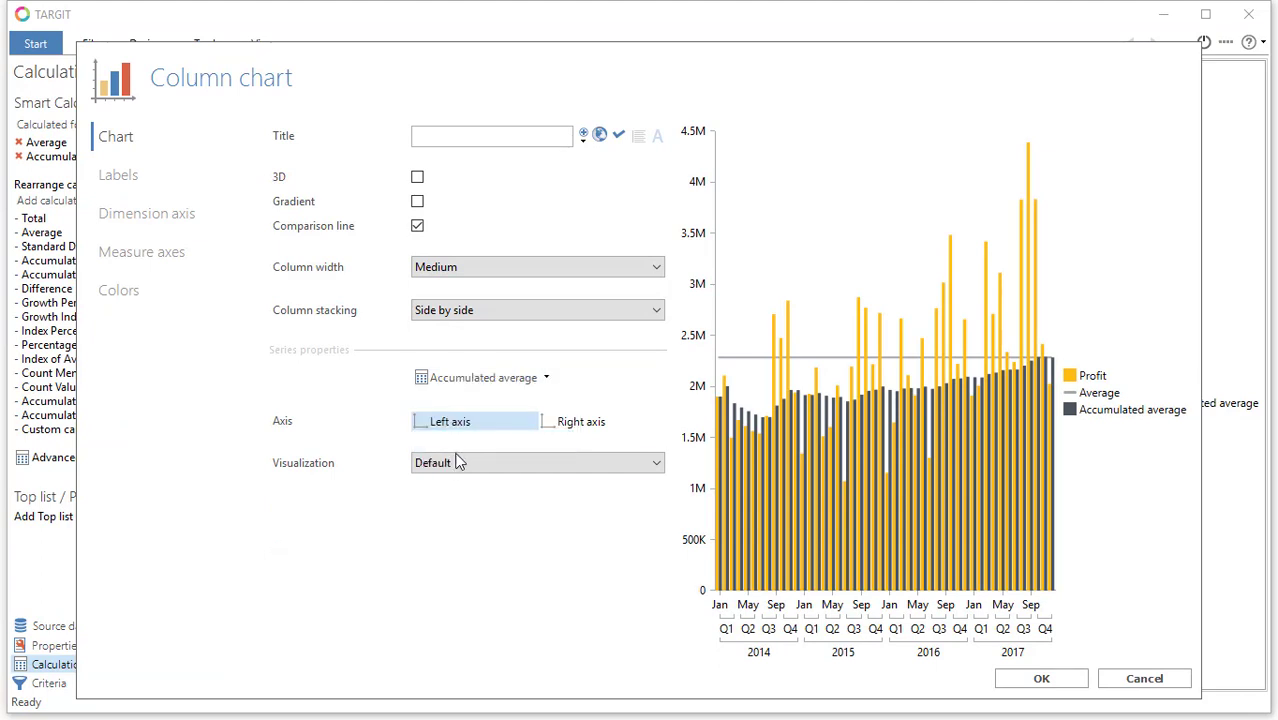
{"action": "left_click", "coordinate": [457, 462]}
{"action": "left_click", "coordinate": [437, 511]}
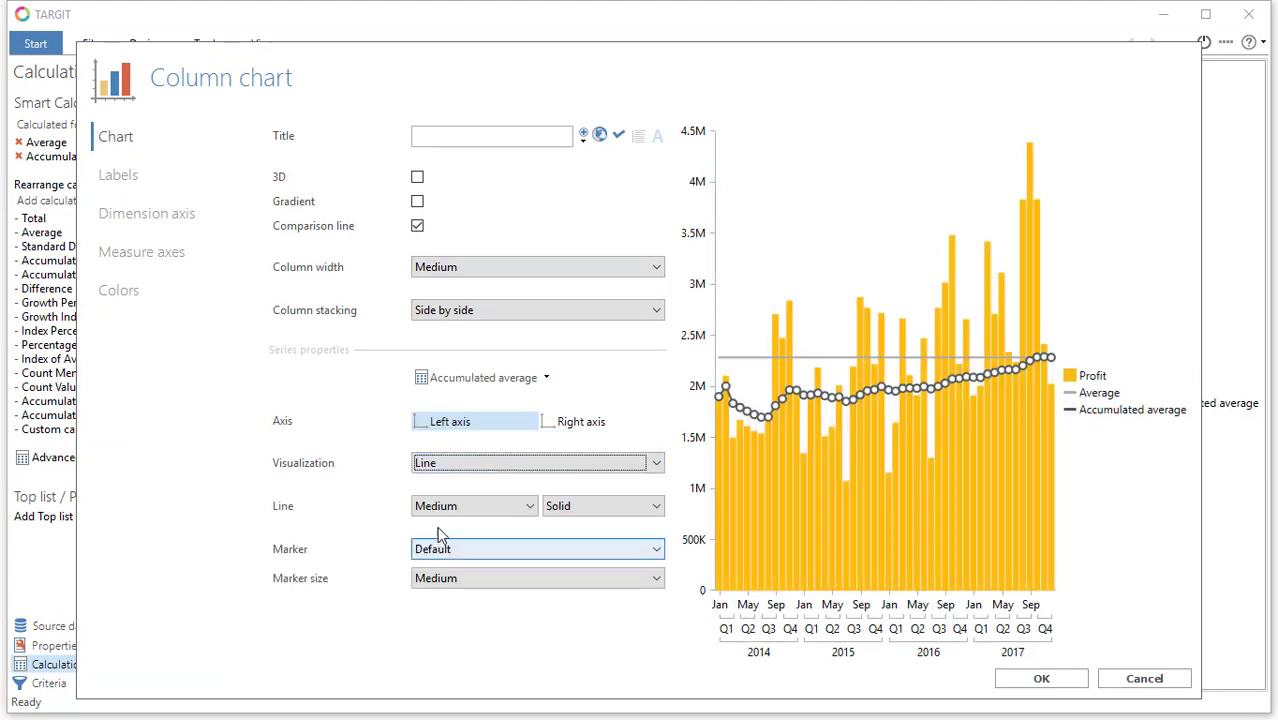
Set the Accumulated average line's marker to None and confirm the chart properties
{"action": "left_click", "coordinate": [442, 549]}
{"action": "left_click", "coordinate": [430, 567]}
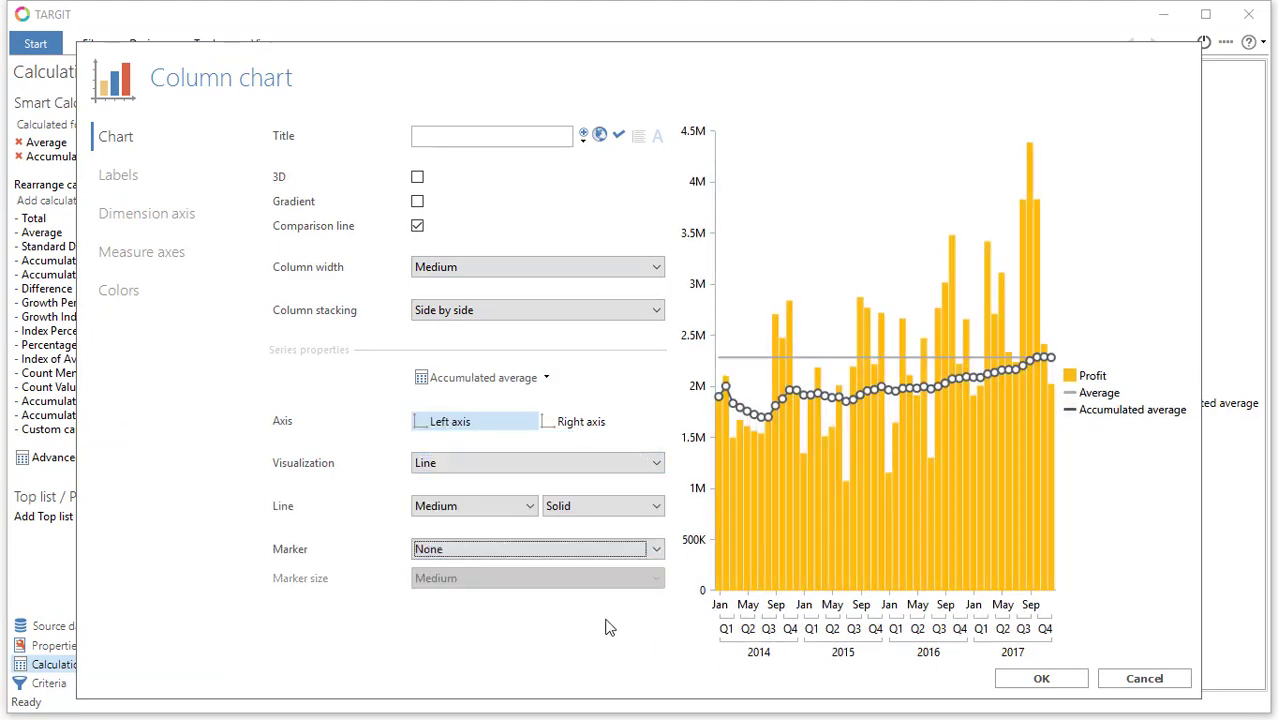
{"action": "left_click", "coordinate": [1018, 678]}
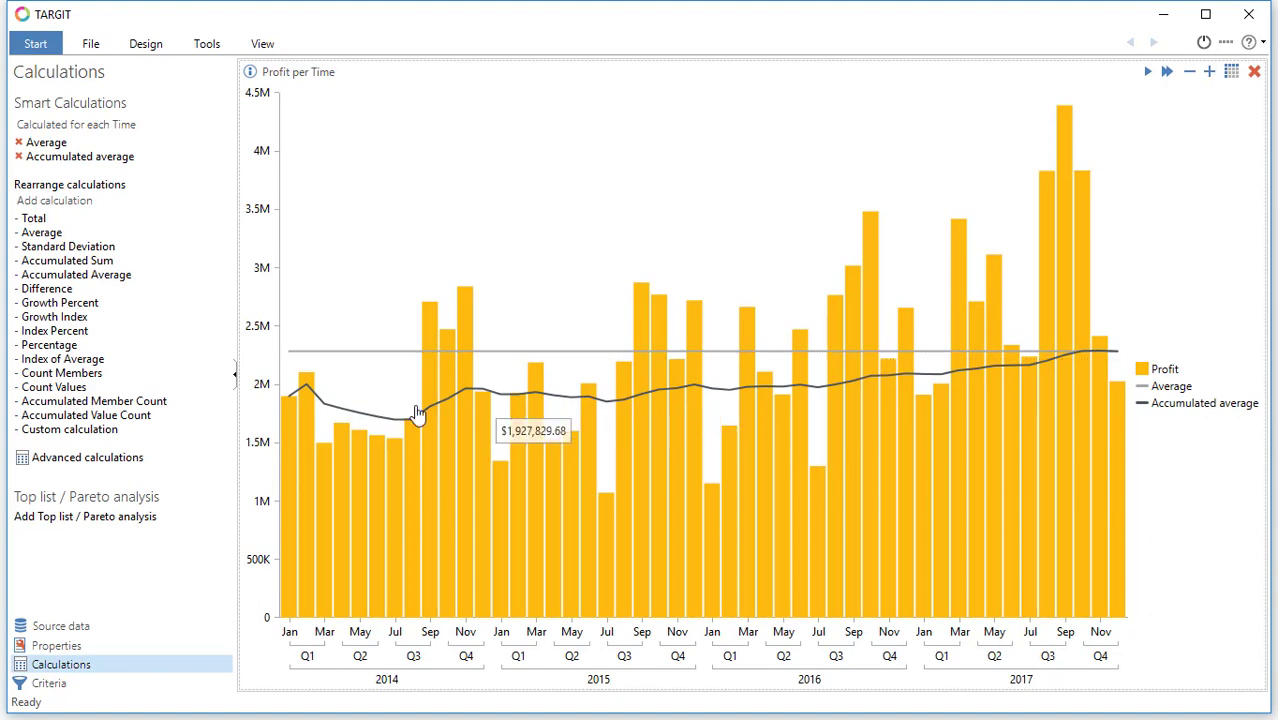
Add a single-column custom calculation titled 11 mth centered average with the formula avg(d1, -5:5, m1), working in the table view
{"action": "left_click", "coordinate": [100, 430]}
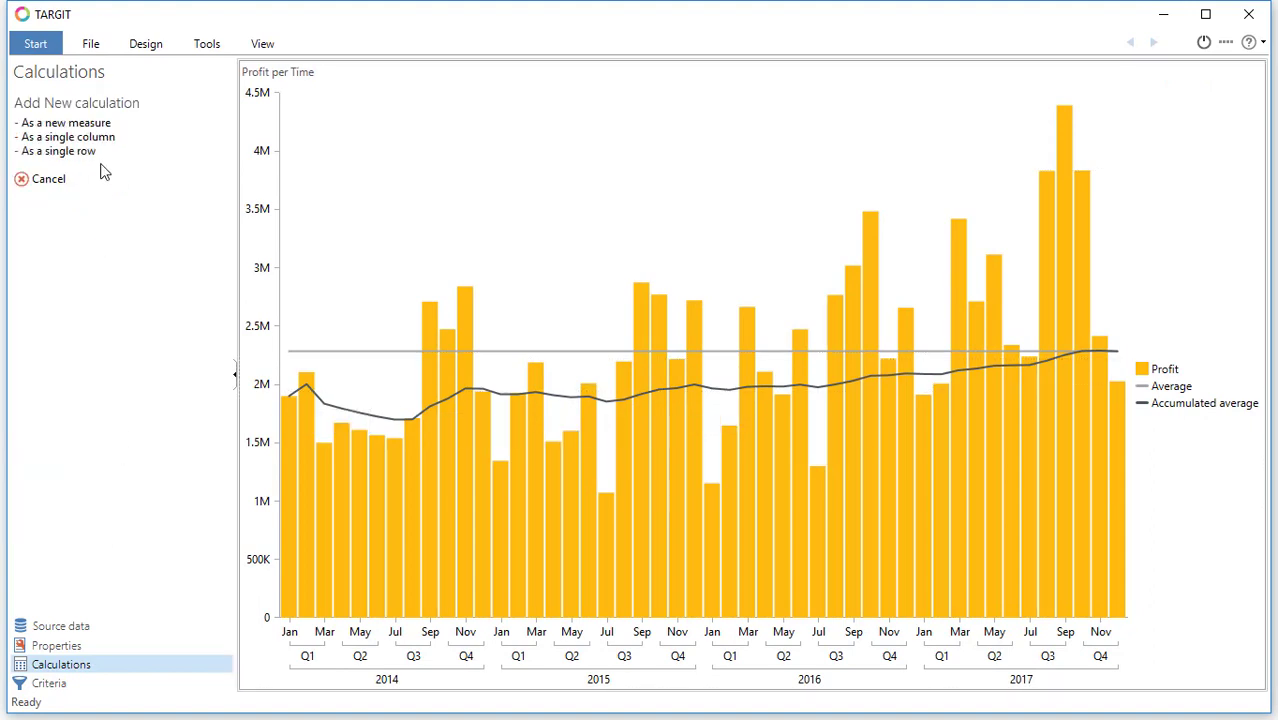
{"action": "left_click", "coordinate": [90, 137]}
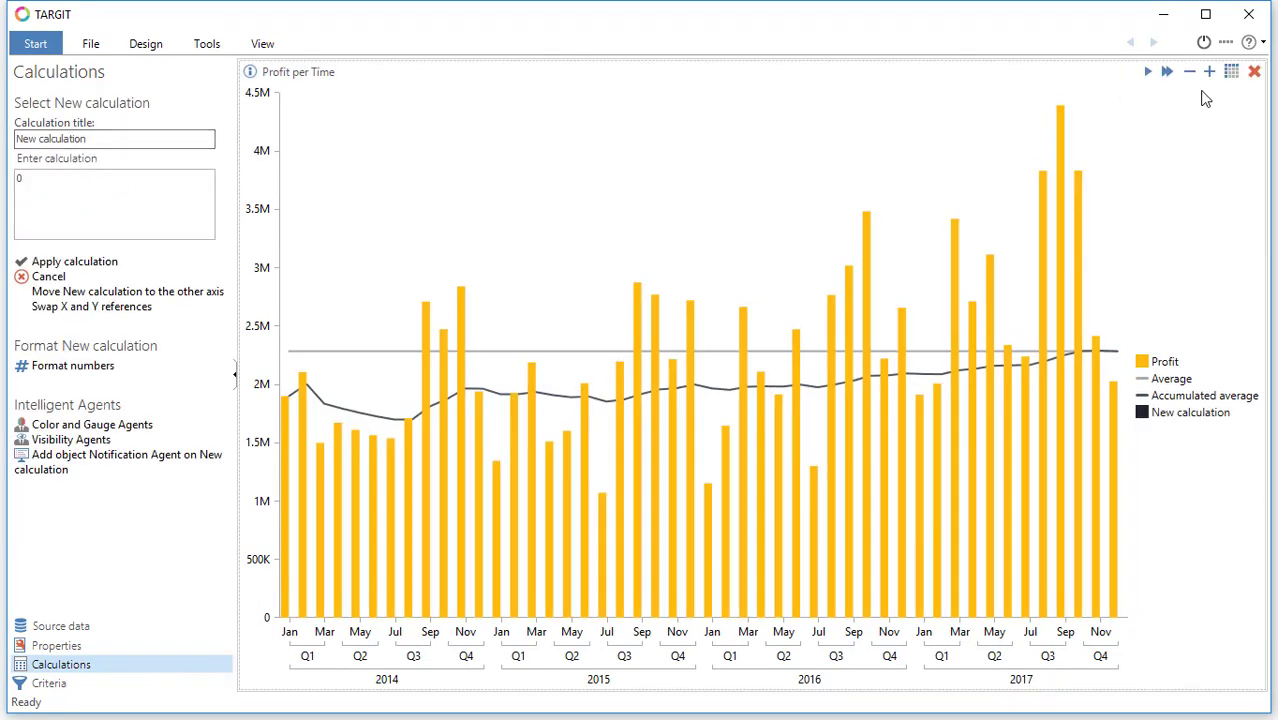
{"action": "left_click", "coordinate": [1231, 71]}
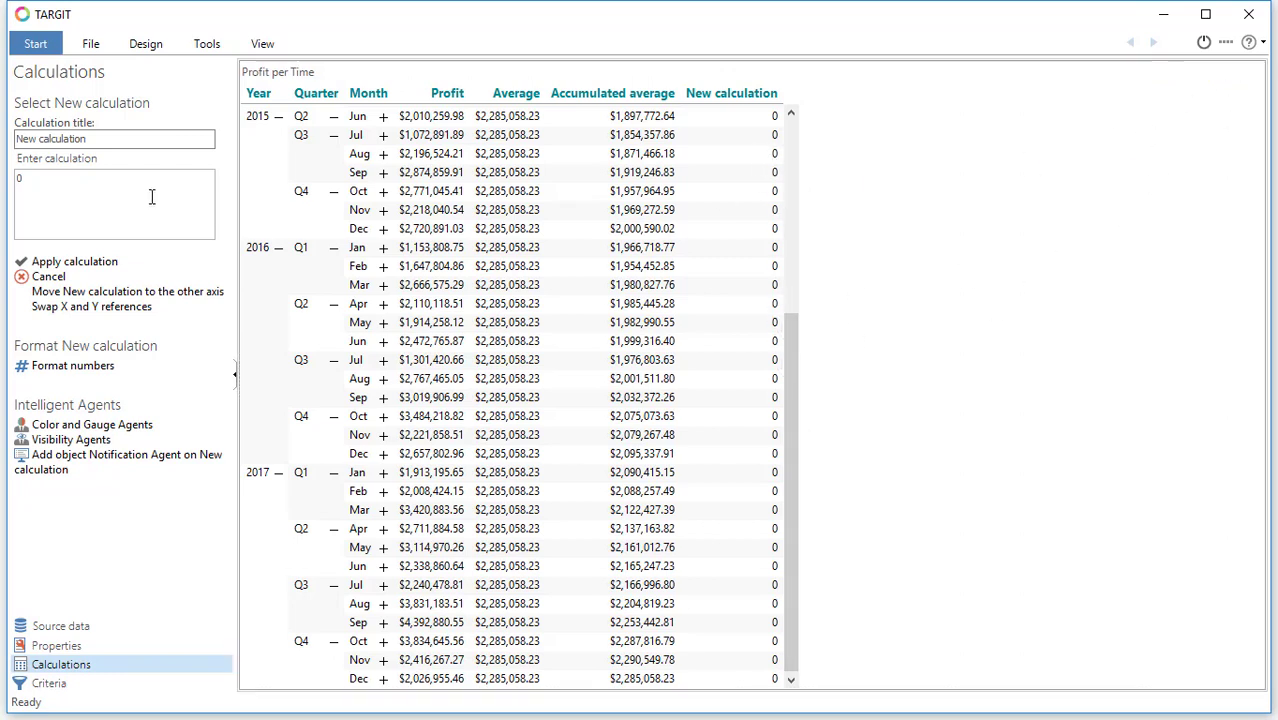
{"action": "left_click", "coordinate": [121, 138]}
{"action": "triple_click", "coordinate": [122, 138]}
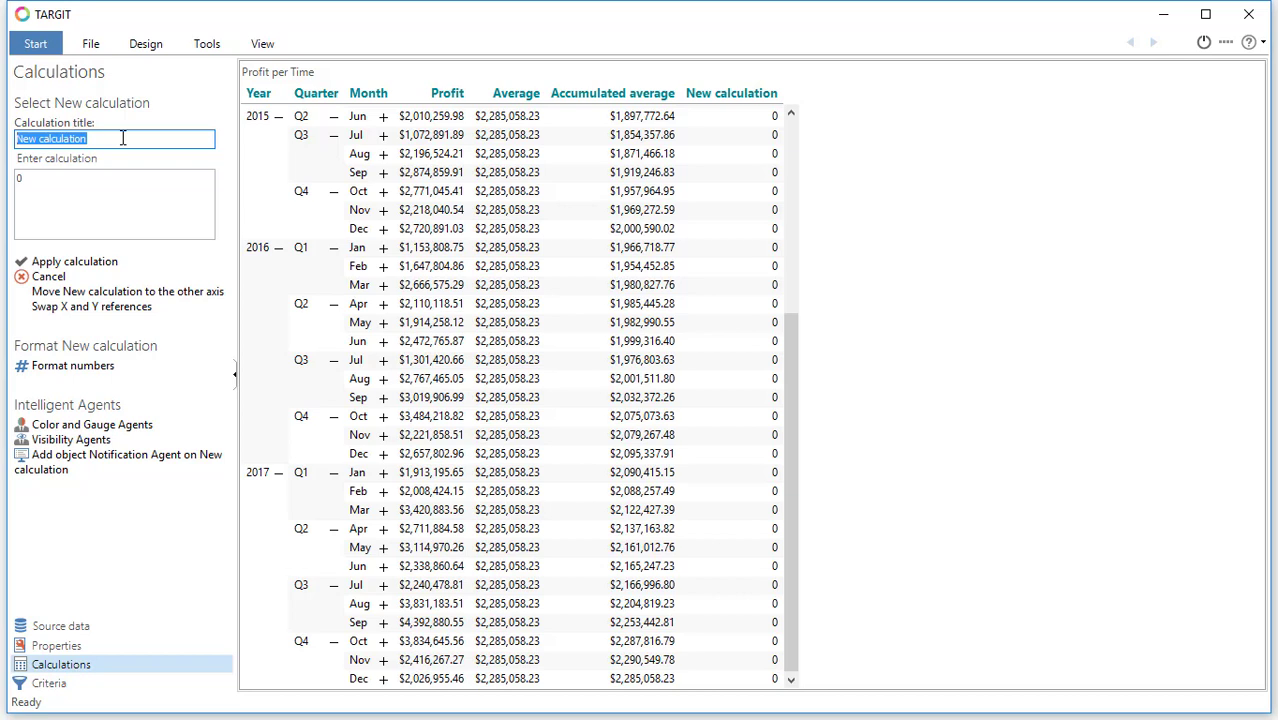
{"action": "type", "text": "11 mth centered average"}
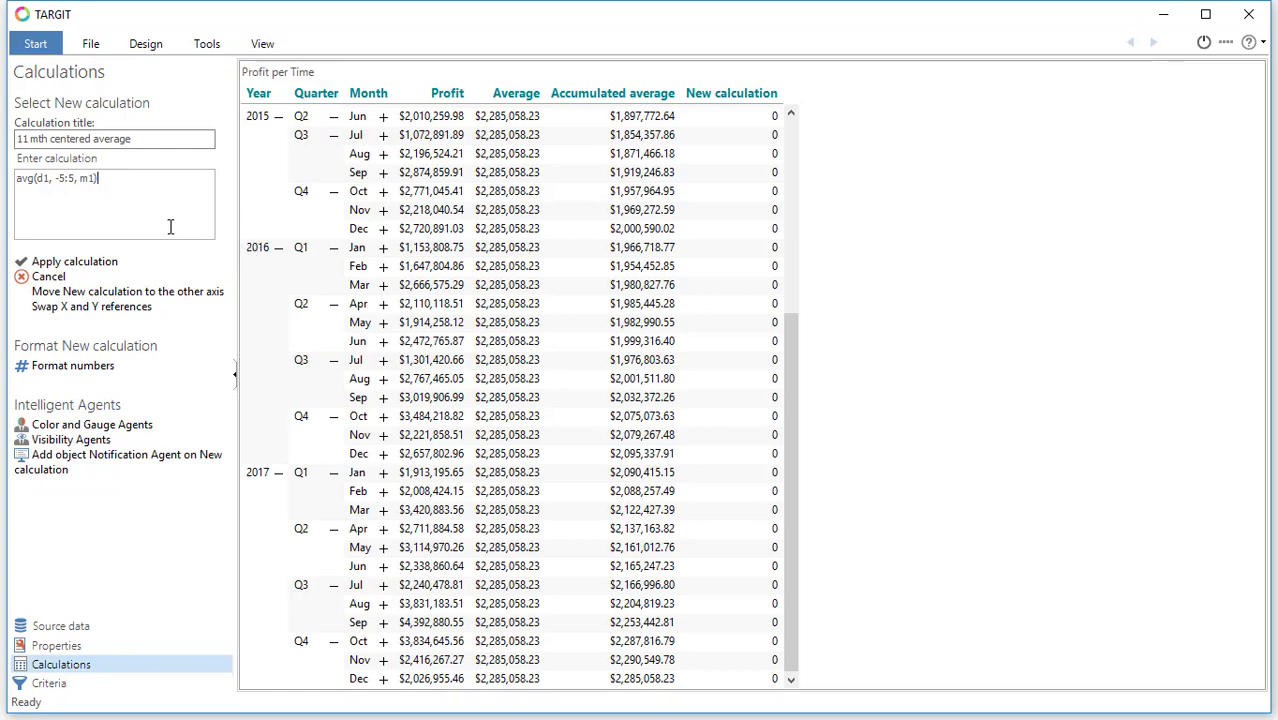
{"action": "left_click", "coordinate": [95, 260]}
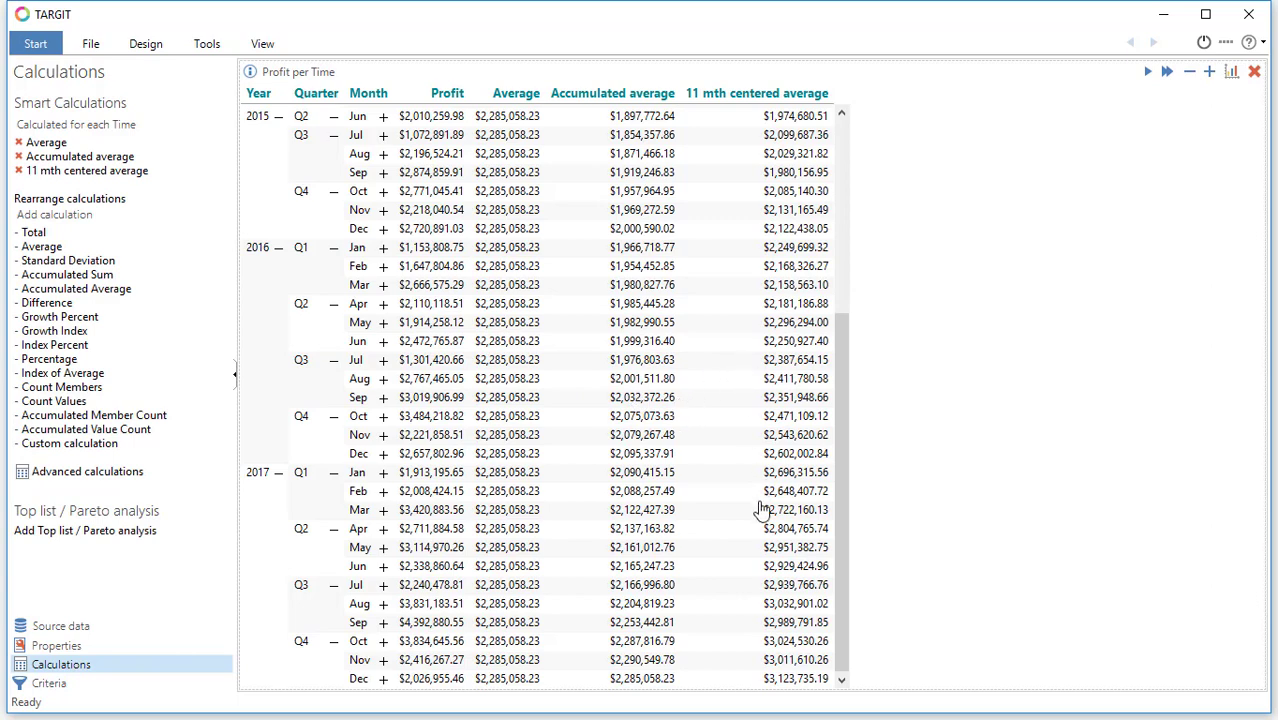
Switch to the chart view and set the 11 mth centered average series' visualization to Line in the chart properties
{"action": "left_click", "coordinate": [1232, 75]}
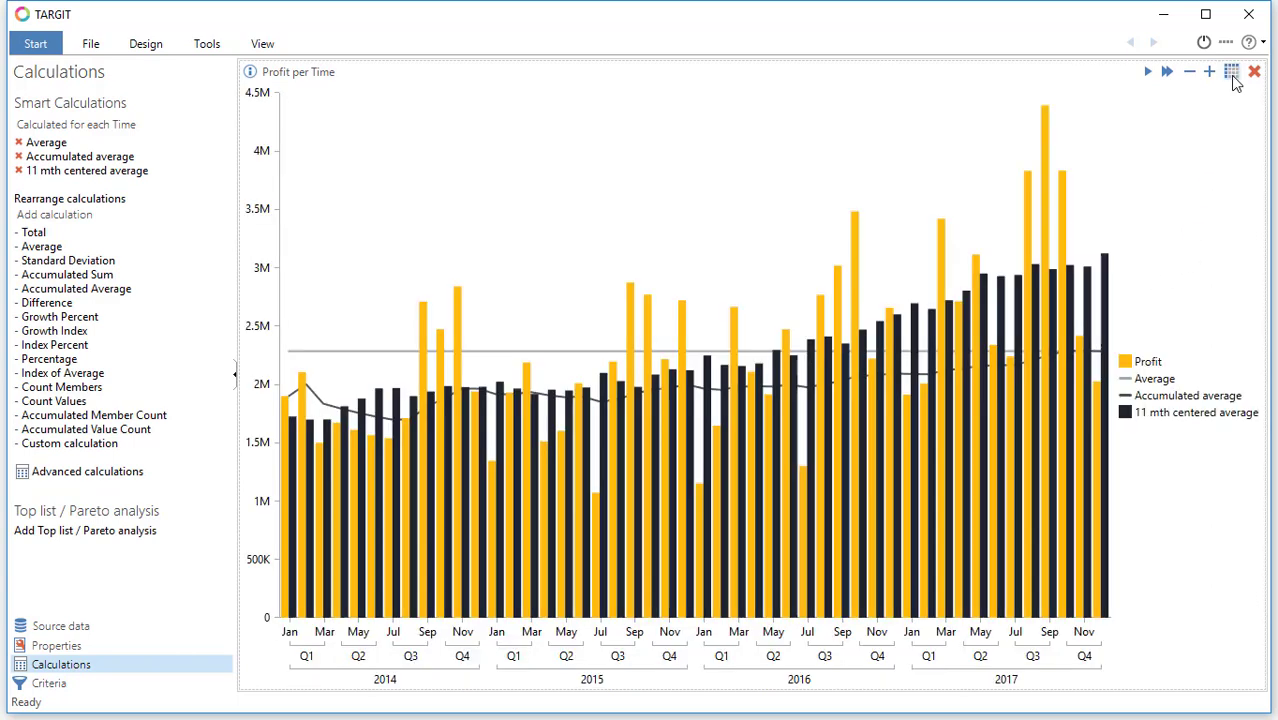
{"action": "right_click", "coordinate": [537, 204]}
{"action": "left_click", "coordinate": [576, 236]}
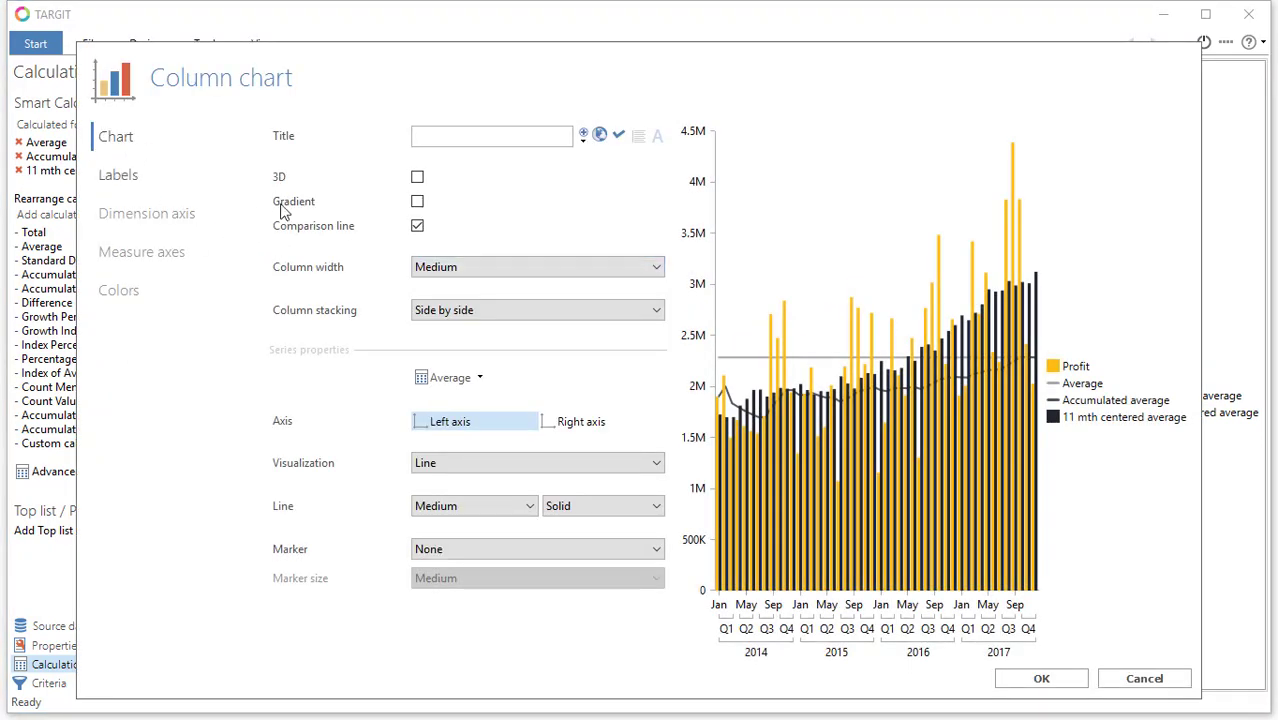
{"action": "left_click", "coordinate": [460, 377]}
{"action": "left_click", "coordinate": [466, 461]}
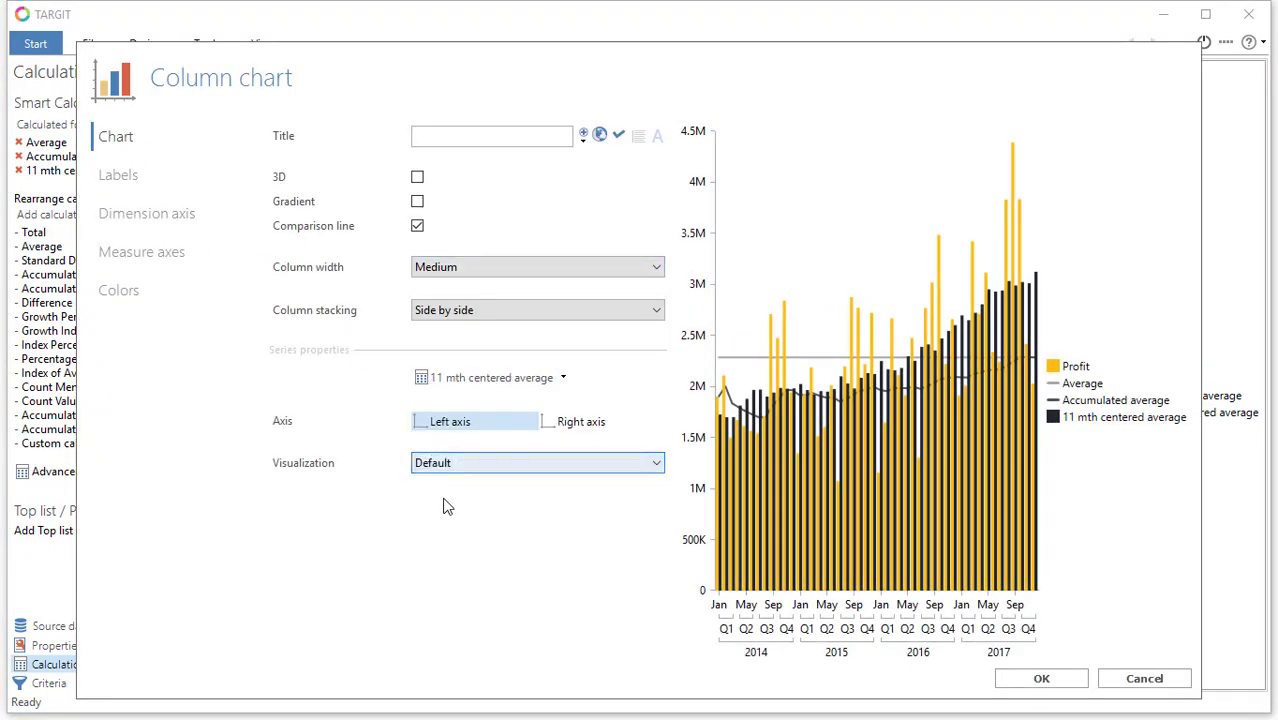
{"action": "left_click", "coordinate": [445, 465]}
{"action": "left_click", "coordinate": [445, 510]}
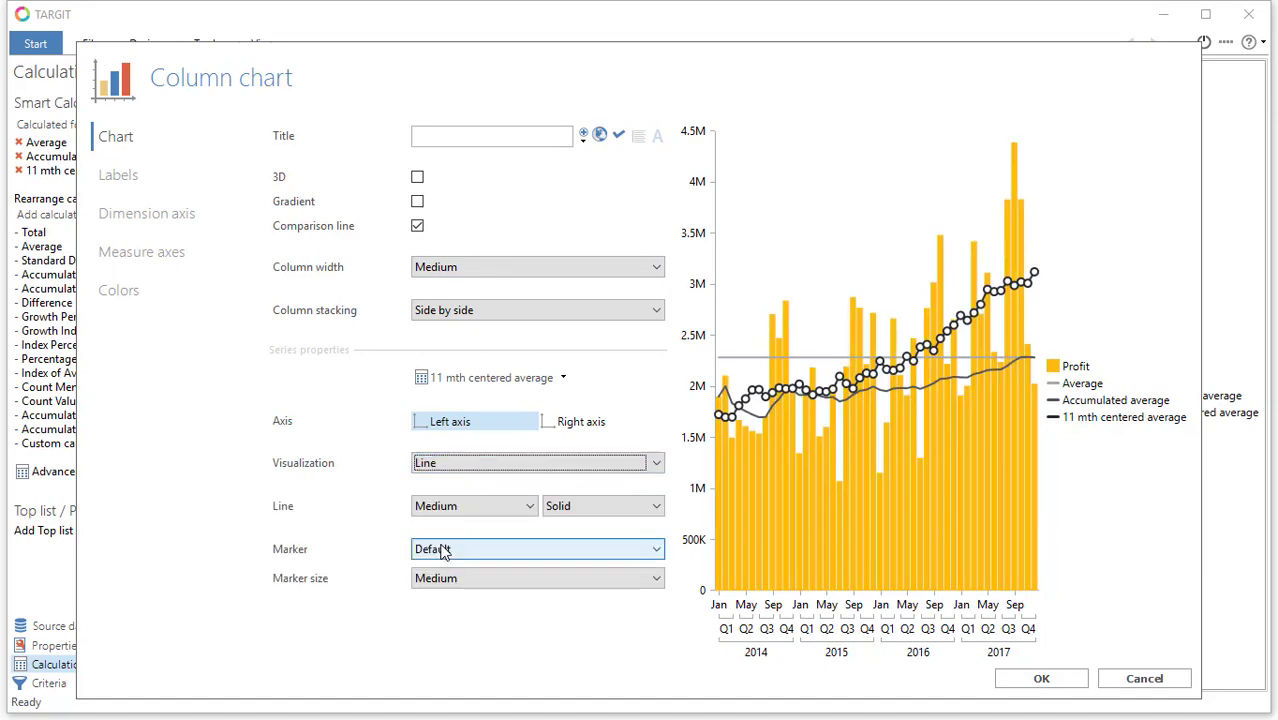
Set the 11 mth centered average line's marker to None and confirm the chart properties
{"action": "left_click", "coordinate": [442, 549]}
{"action": "left_click", "coordinate": [428, 582]}
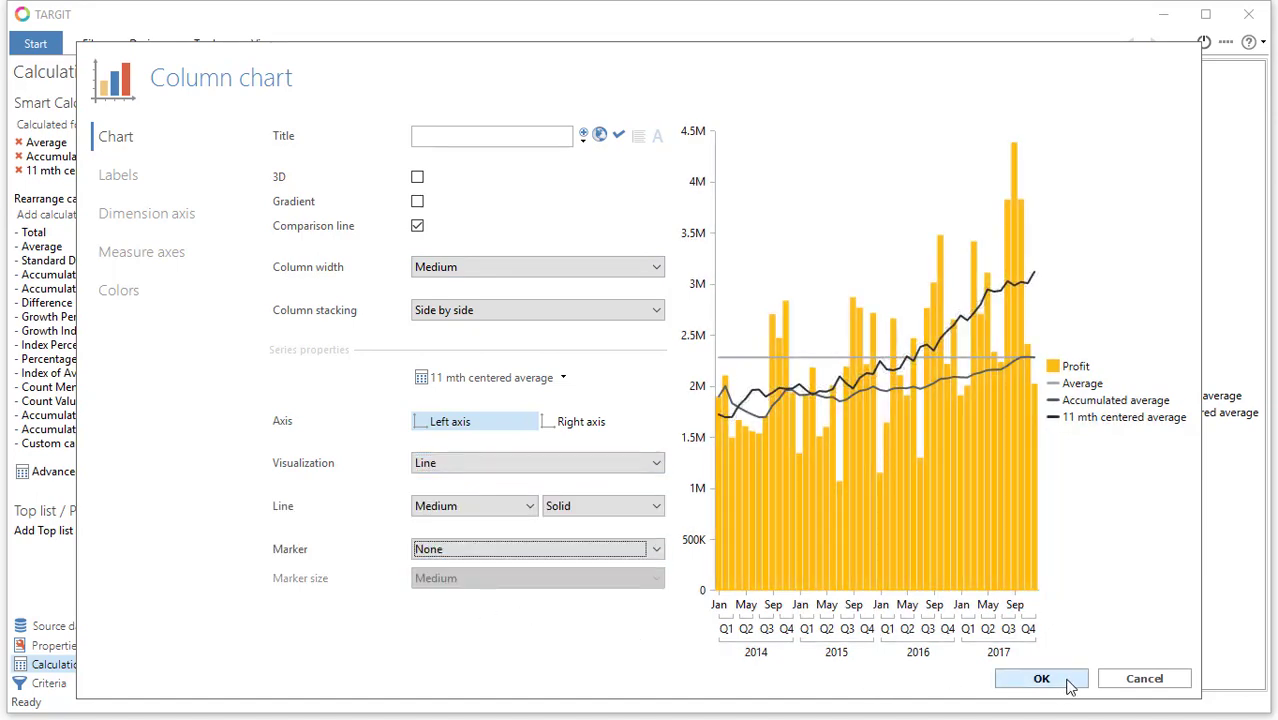
{"action": "left_click", "coordinate": [1041, 678]}
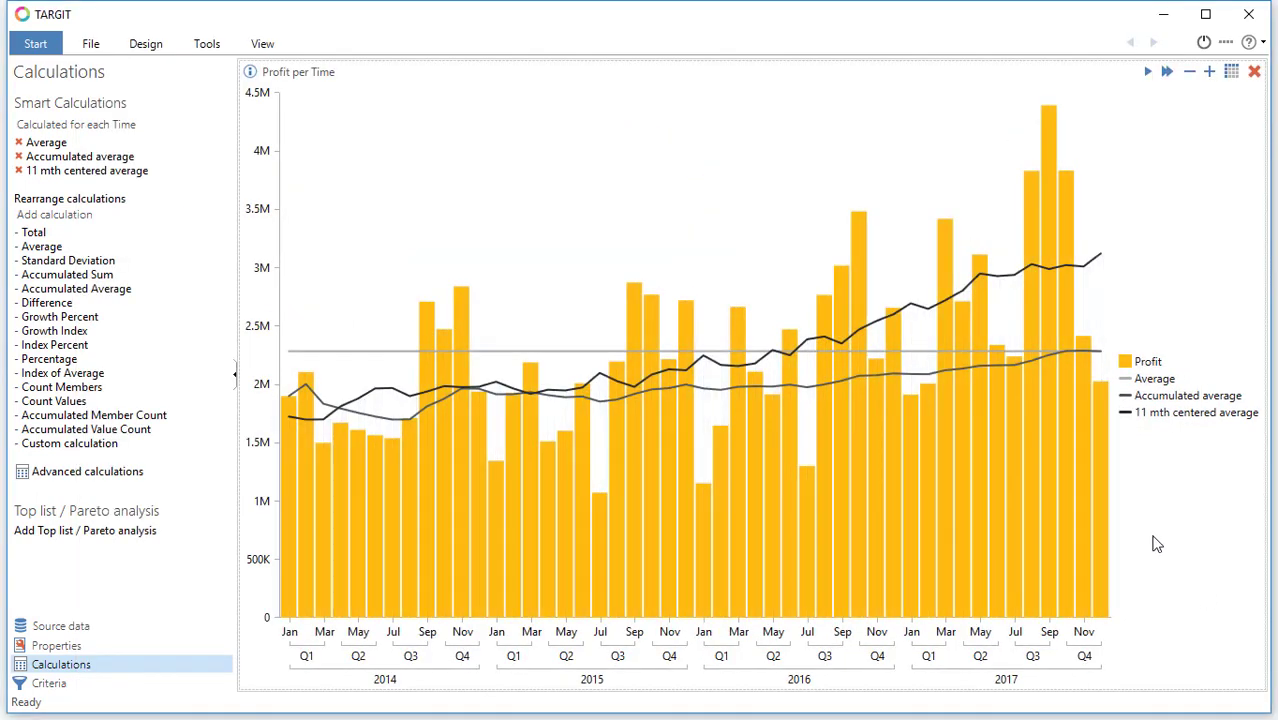